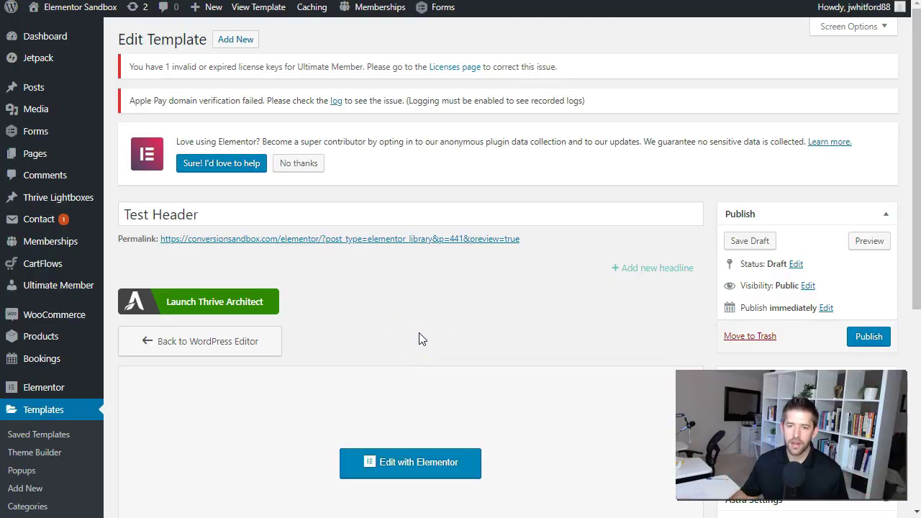
# Open the list of popup templates, returning to it from the Survey Funnel slide.
pyautogui.click(422, 307)
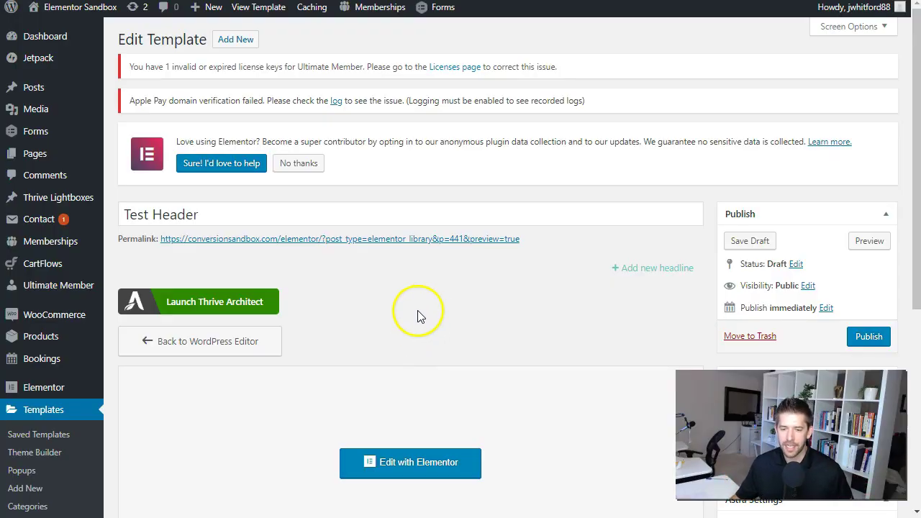
pyautogui.scroll(-3, 66, 207)
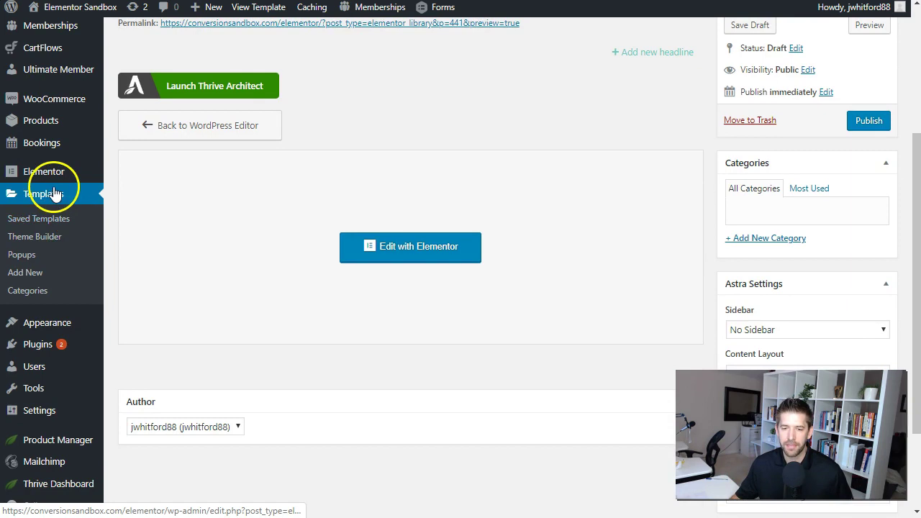
pyautogui.click(34, 258)
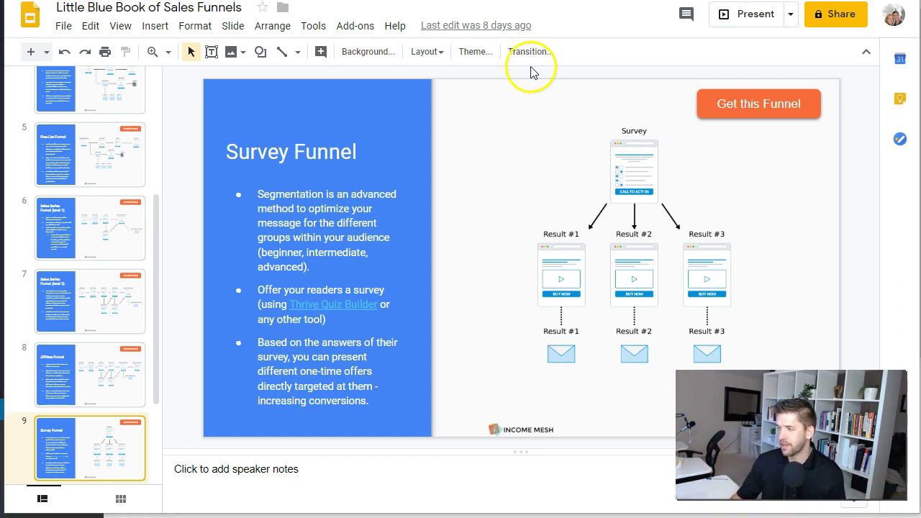
pyautogui.hotkey('ctrl', 'Tab')
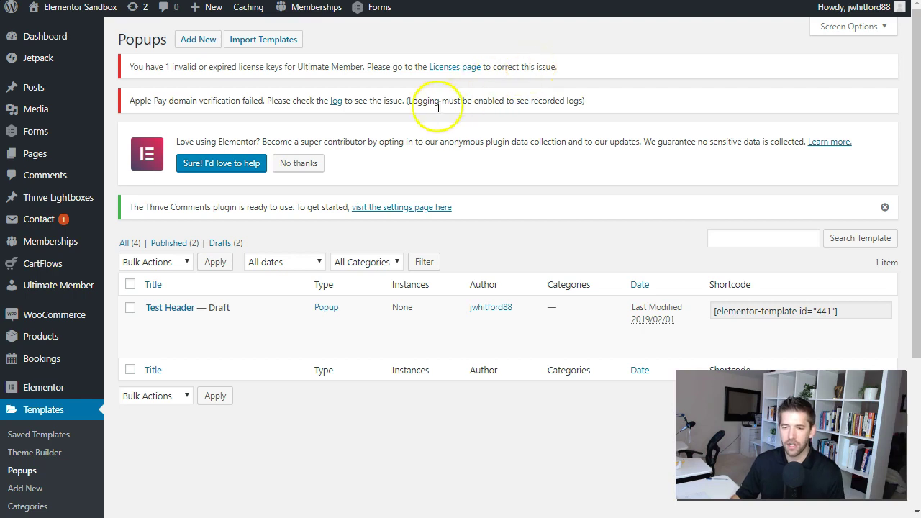
# Create a new popup template named "Beginner Segment".
pyautogui.click(200, 41)
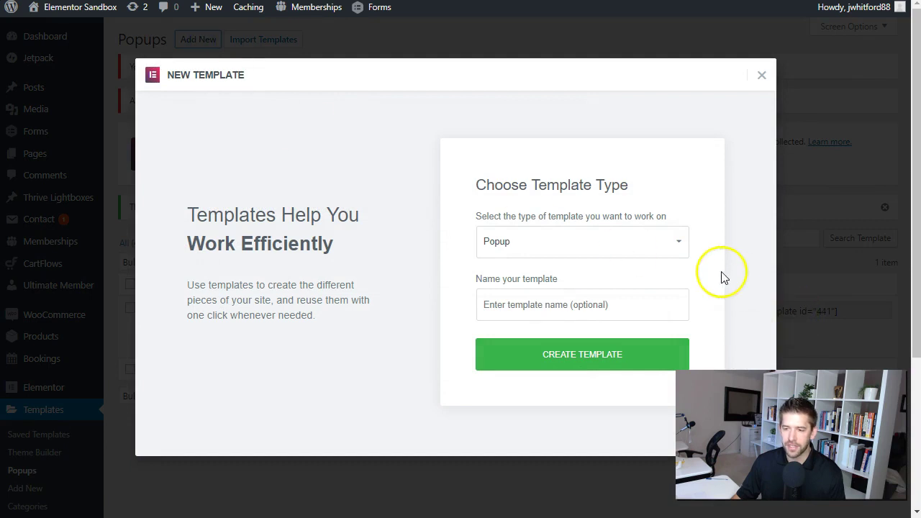
pyautogui.click(617, 296)
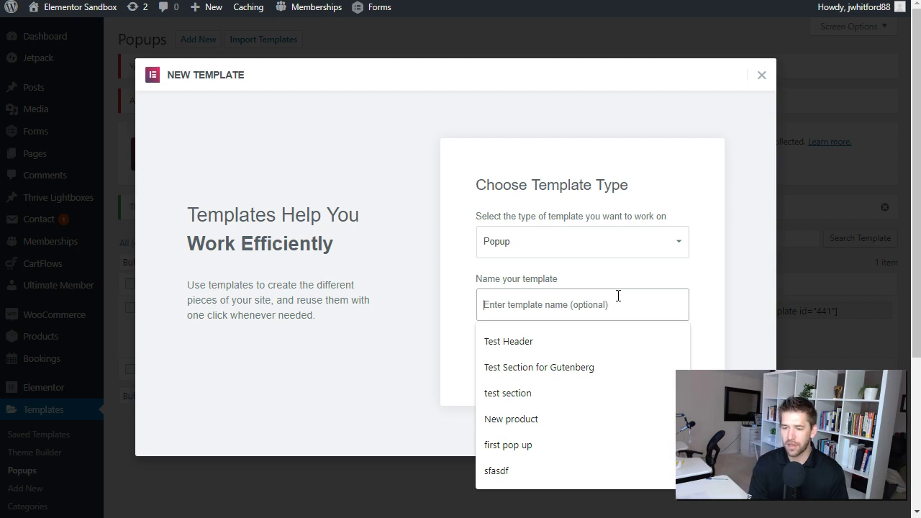
pyautogui.write('Beginner Segment')
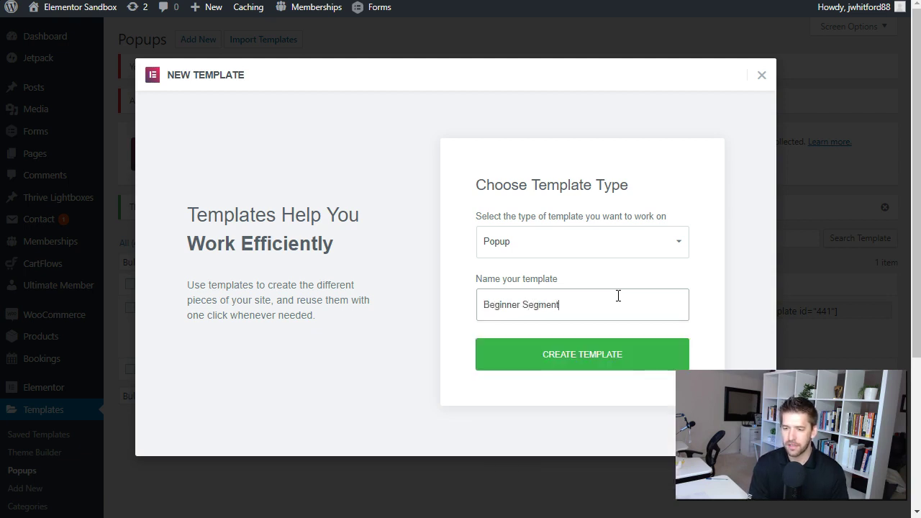
pyautogui.click(617, 354)
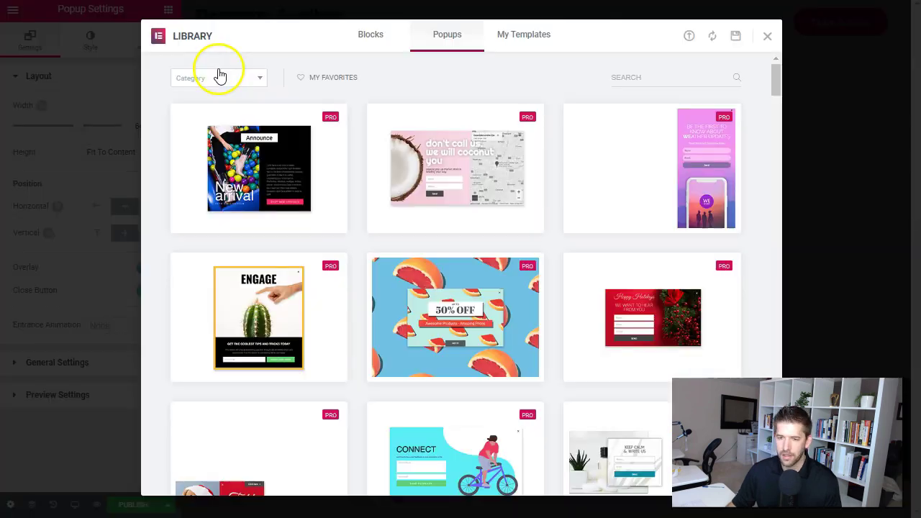
# Filter the popup library to the Classic category and insert the dark blue "Be the first to learn about our amazing product" design.
pyautogui.click(219, 77)
pyautogui.click(227, 136)
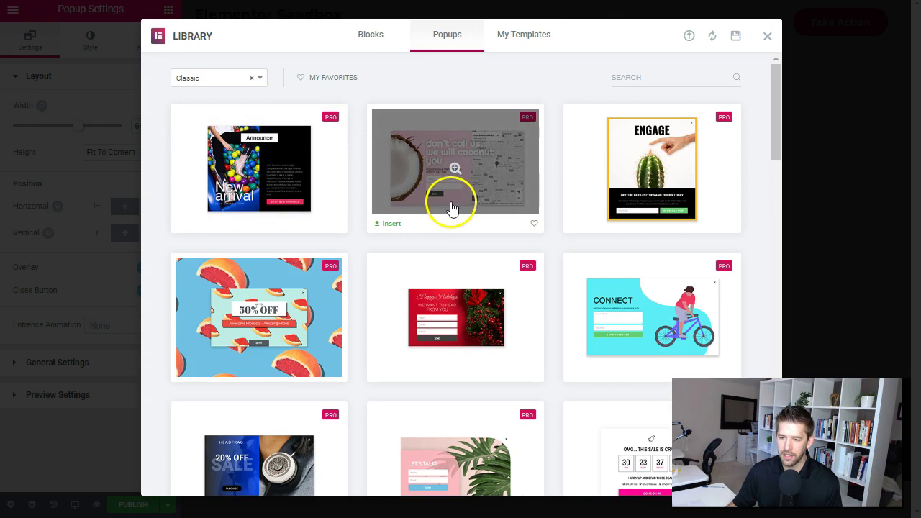
pyautogui.scroll(-3, 452, 209)
pyautogui.scroll(-3, 453, 209)
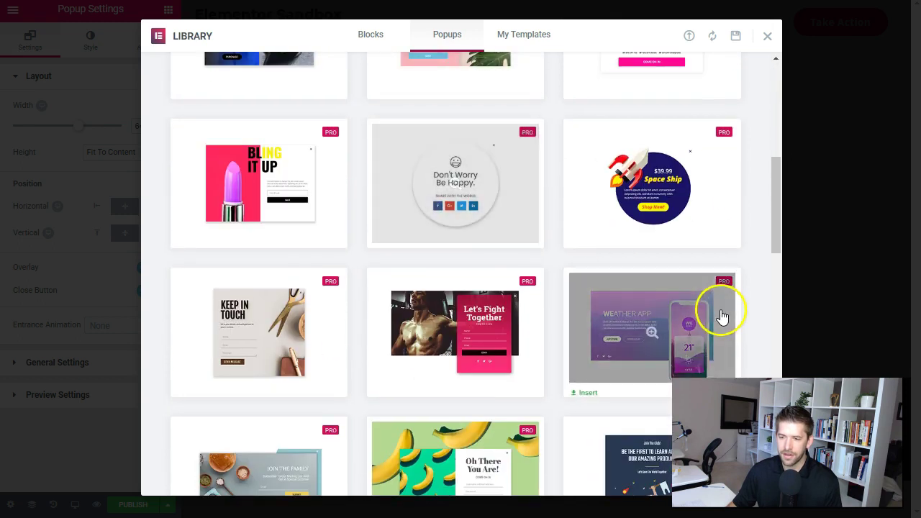
pyautogui.scroll(-3, 719, 313)
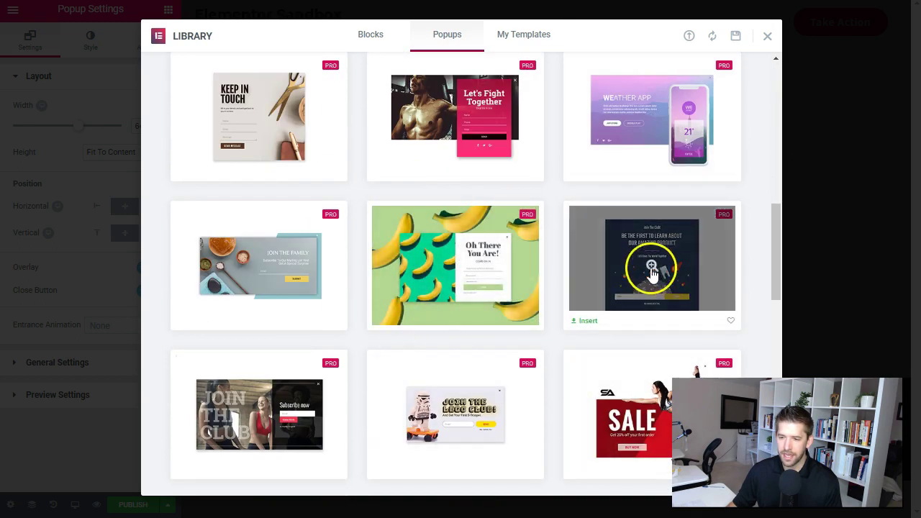
pyautogui.click(586, 322)
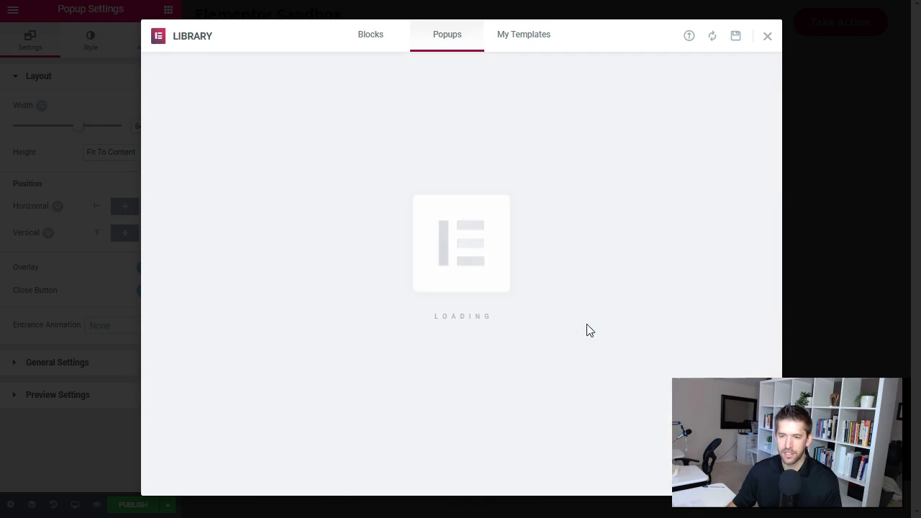
pyautogui.click(585, 329)
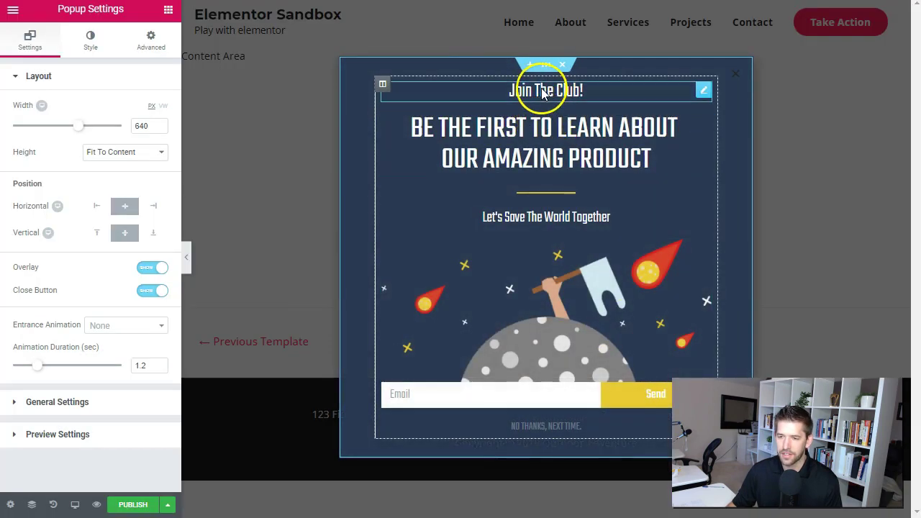
# Replace the small "Join The Club!" heading of the popup with "Welcome Beginner!".
pyautogui.click(541, 95)
pyautogui.tripleClick(540, 95)
pyautogui.write('Wel')
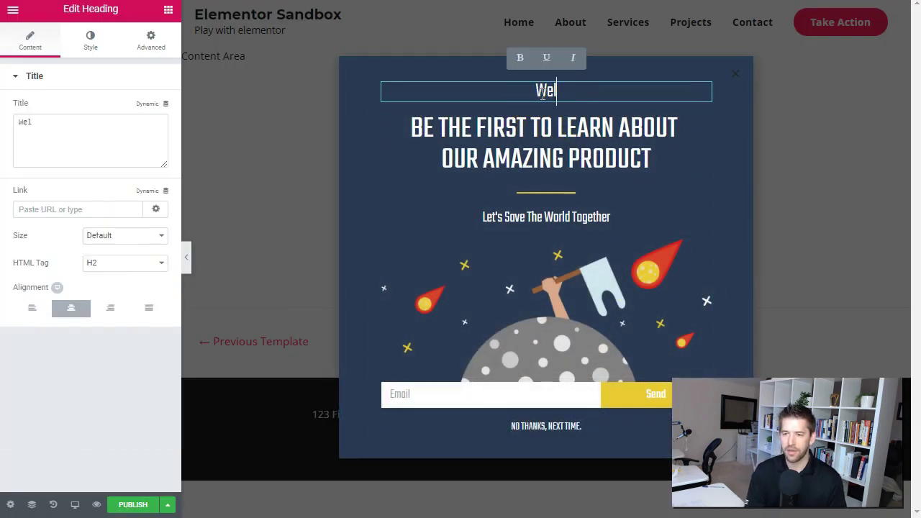
pyautogui.write('come Beginner!')
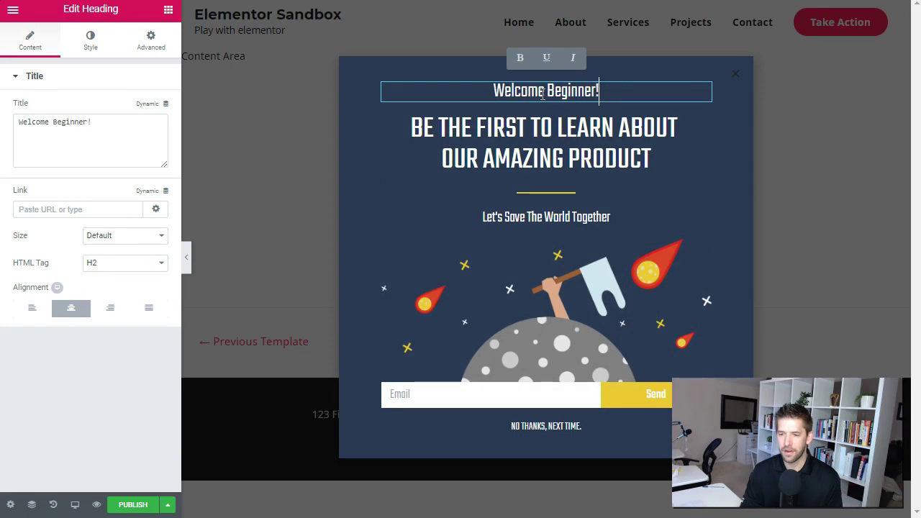
# Replace the popup's main headline with "Learn how to get started with this specific niche".
pyautogui.click(546, 143)
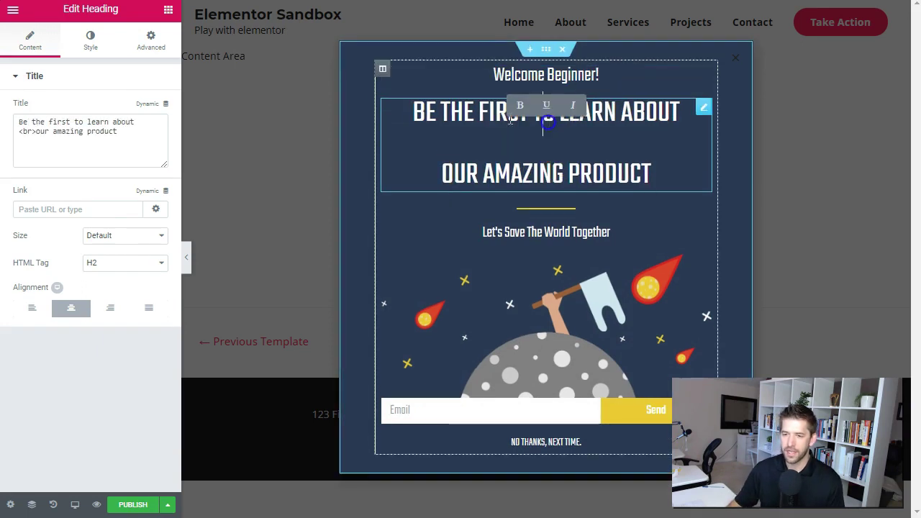
pyautogui.moveTo(411, 110); pyautogui.dragTo(668, 180)
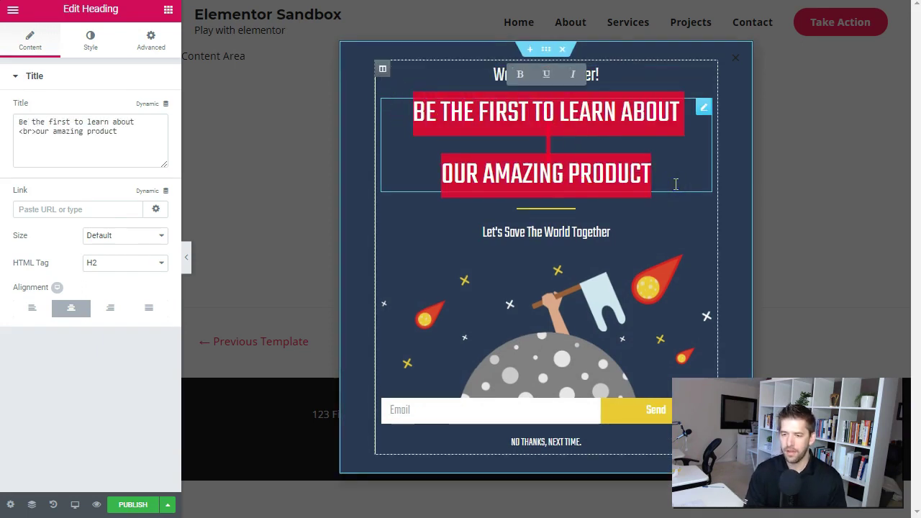
pyautogui.write('Learn how to get star')
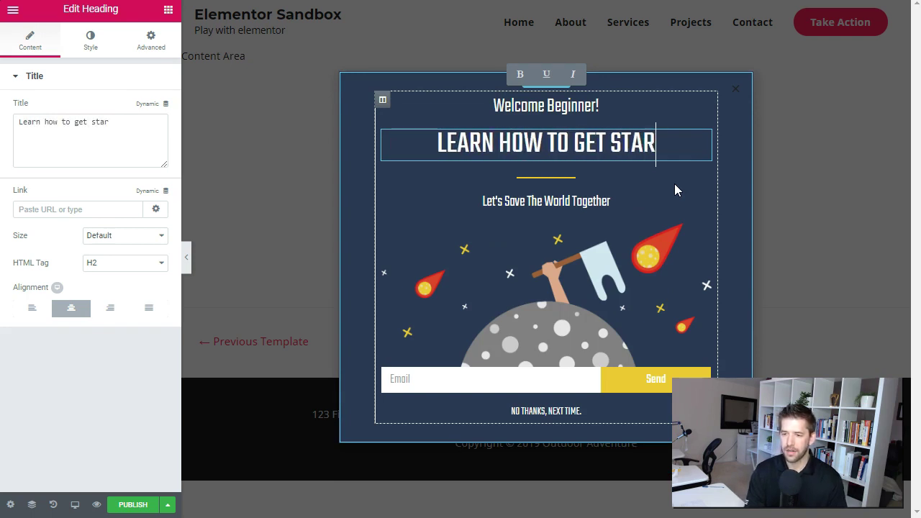
pyautogui.write('ted with this')
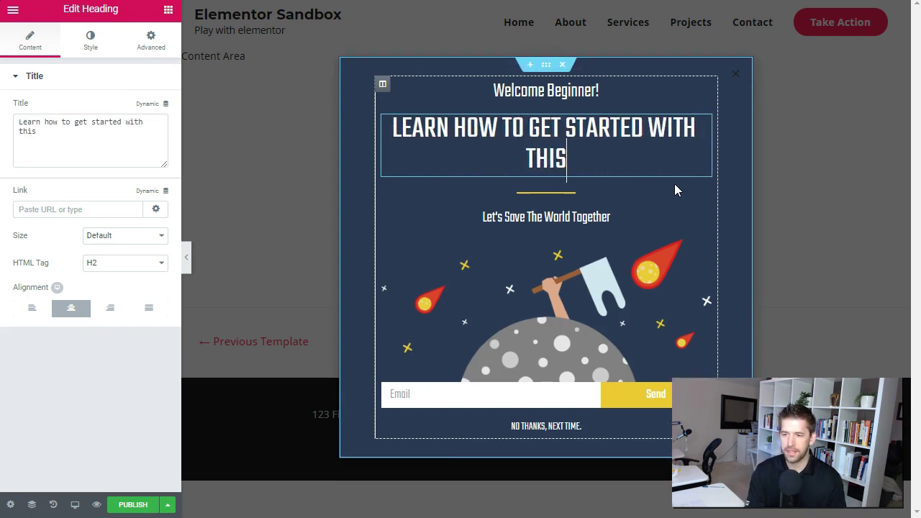
pyautogui.write(' specific niche')
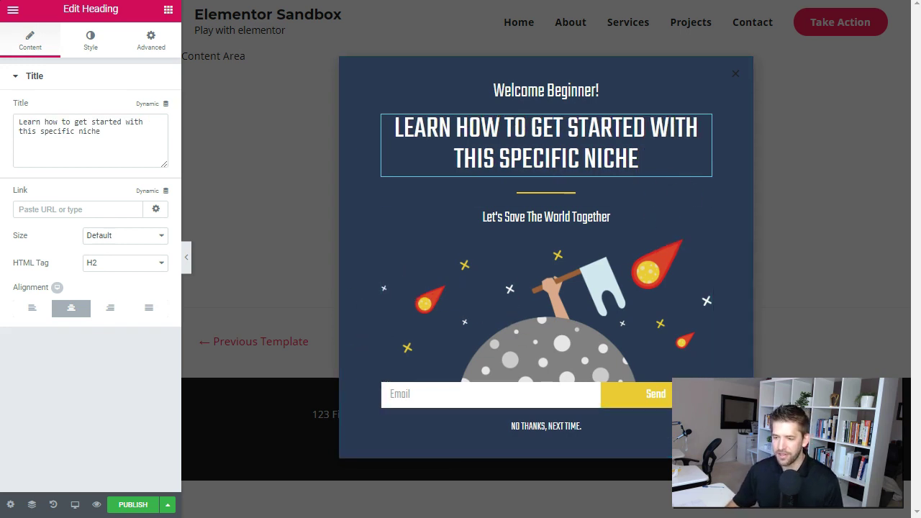
# Add MailerLite to the popup form's actions after submit and remove the Email action.
pyautogui.click(506, 396)
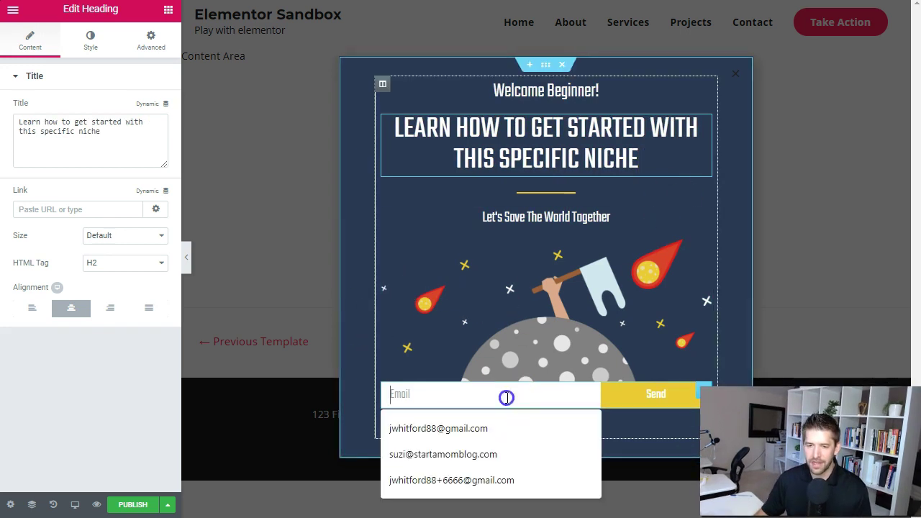
pyautogui.click(628, 399)
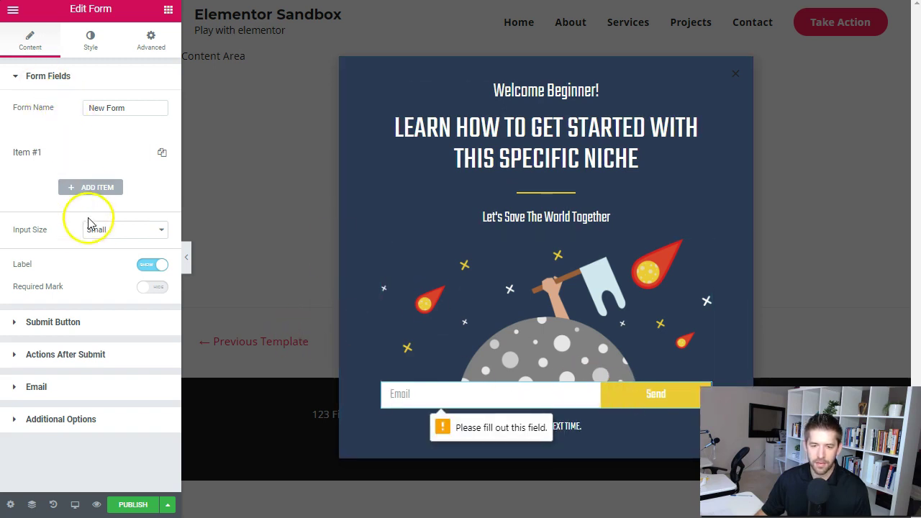
pyautogui.click(67, 355)
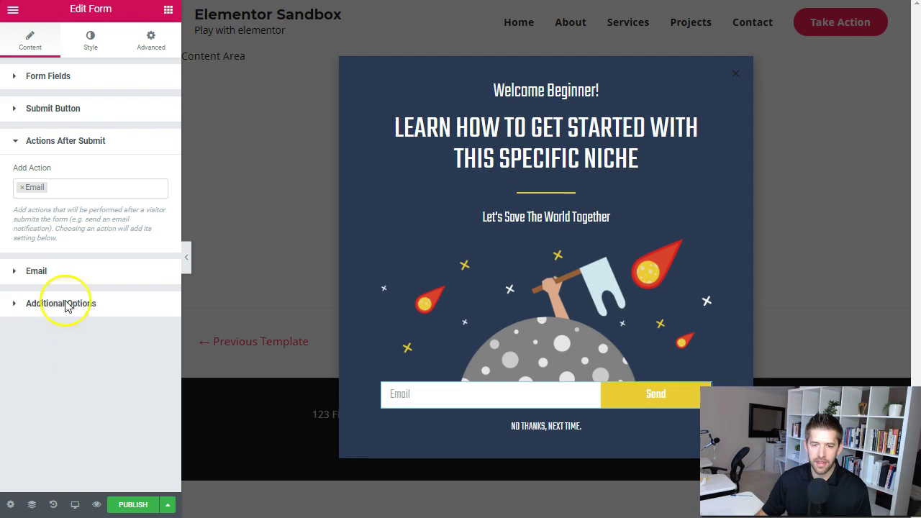
pyautogui.click(65, 187)
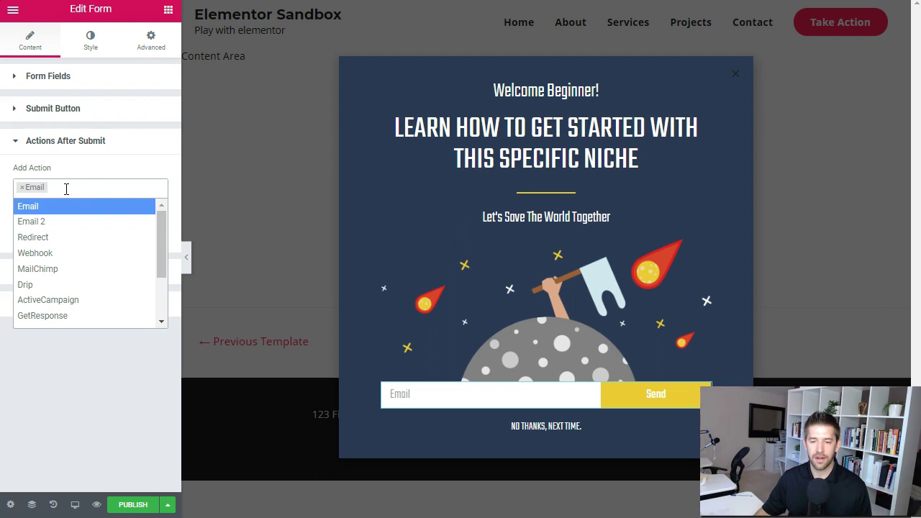
pyautogui.scroll(-2, 79, 259)
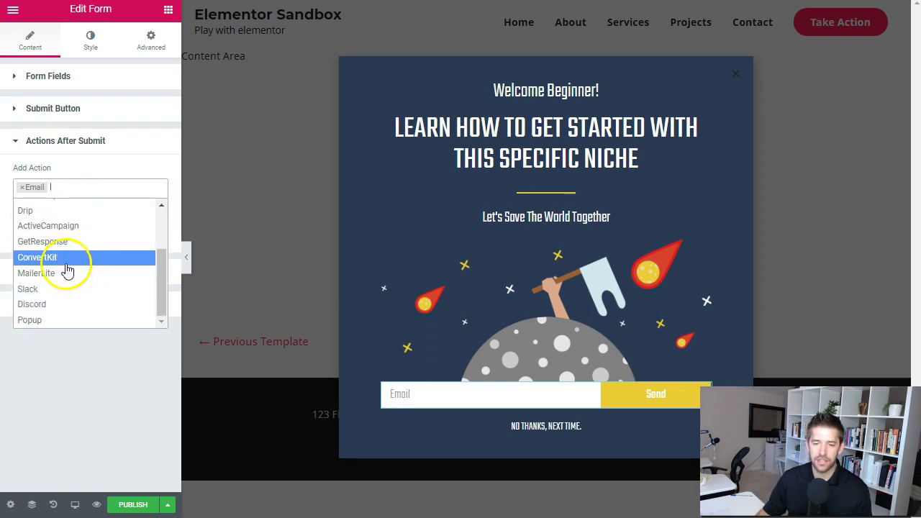
pyautogui.click(71, 277)
pyautogui.click(86, 219)
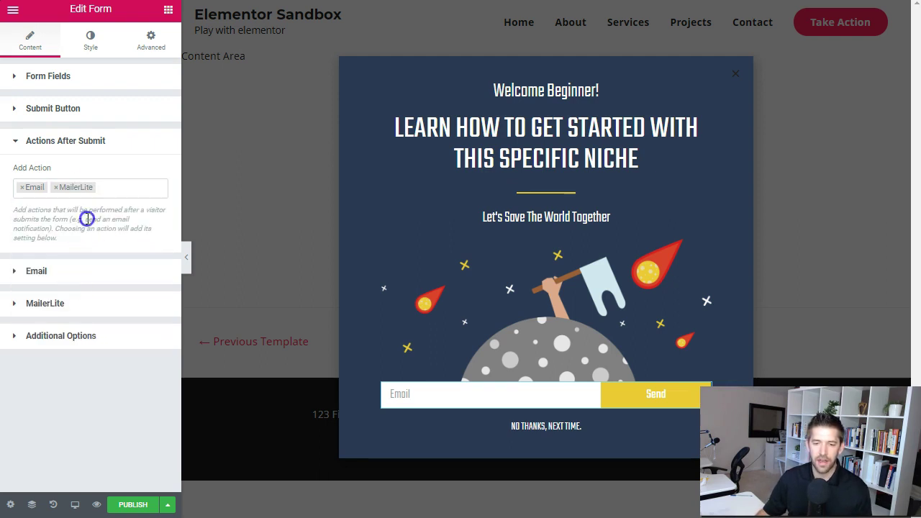
pyautogui.click(22, 187)
pyautogui.click(103, 188)
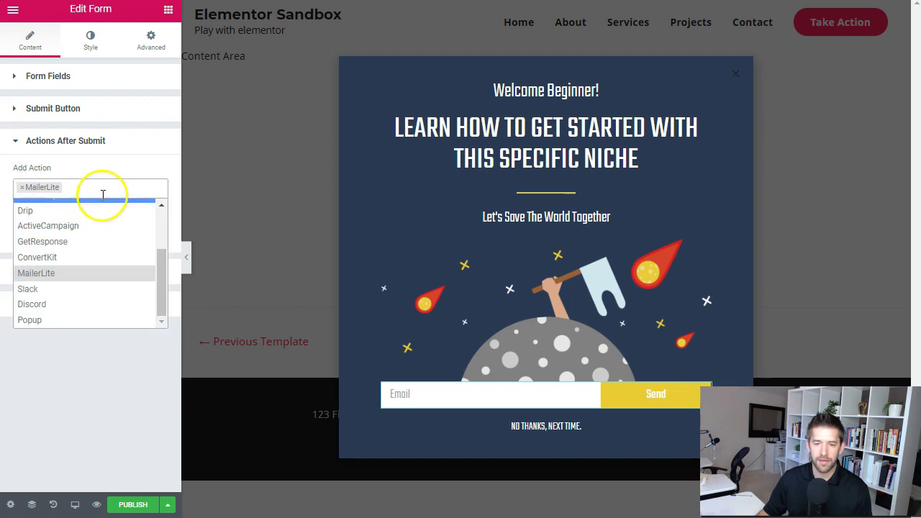
pyautogui.click(103, 187)
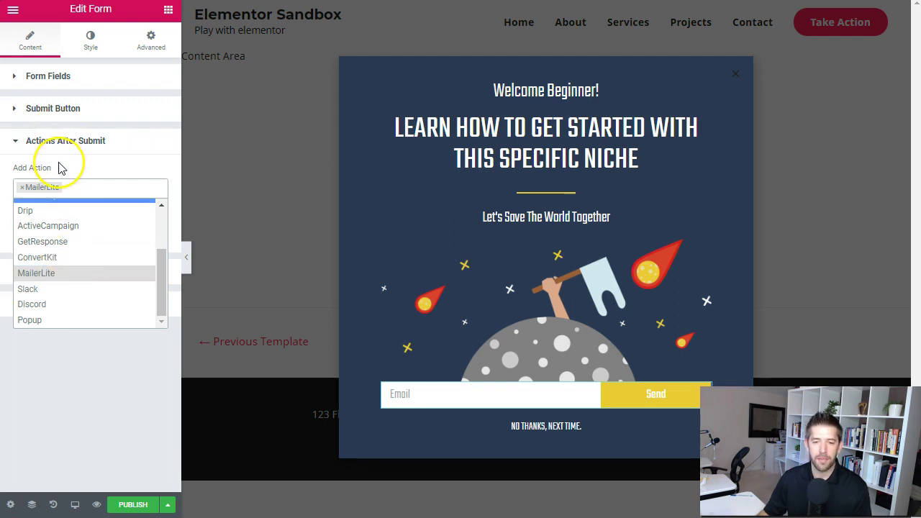
pyautogui.write('red')
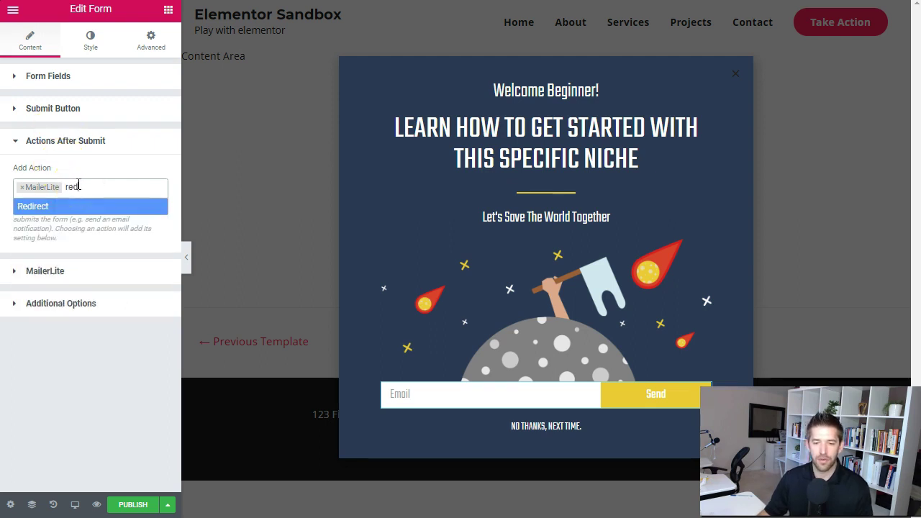
pyautogui.click(69, 206)
pyautogui.click(64, 270)
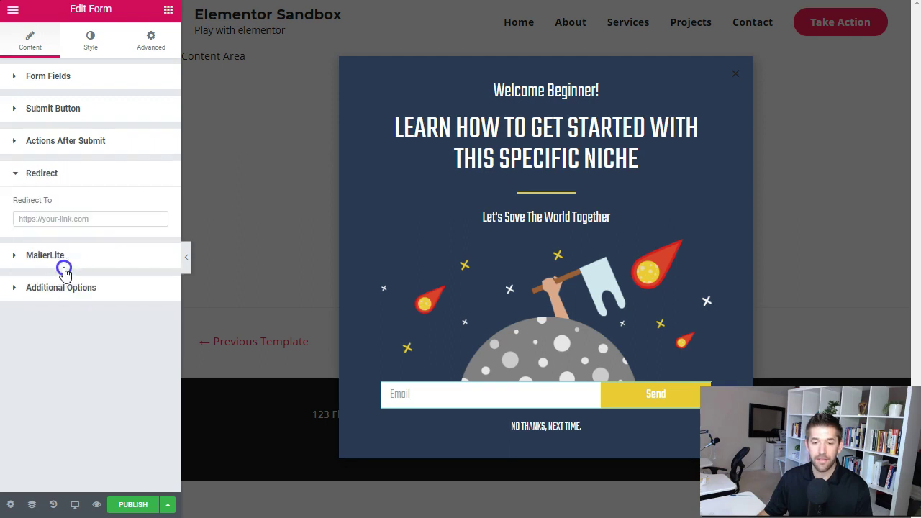
pyautogui.click(66, 224)
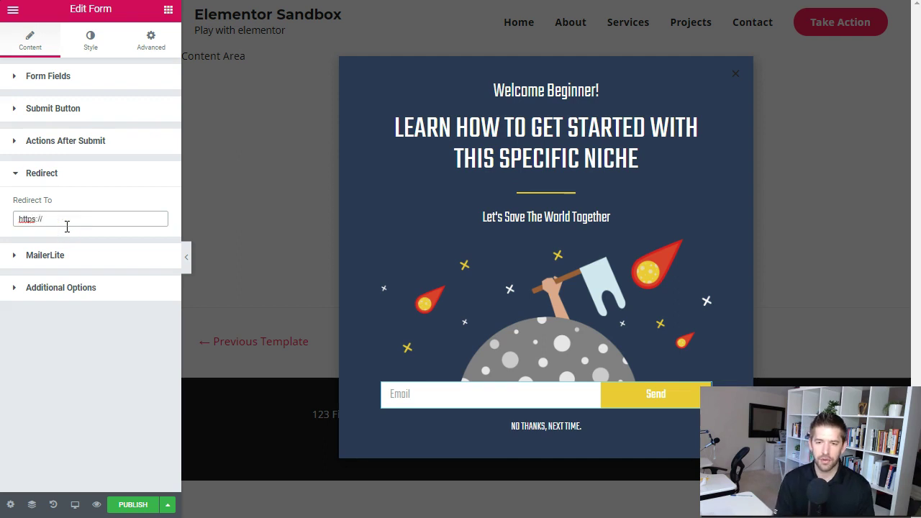
pyautogui.write('https://conversionsandbox.com/elementor/beg')
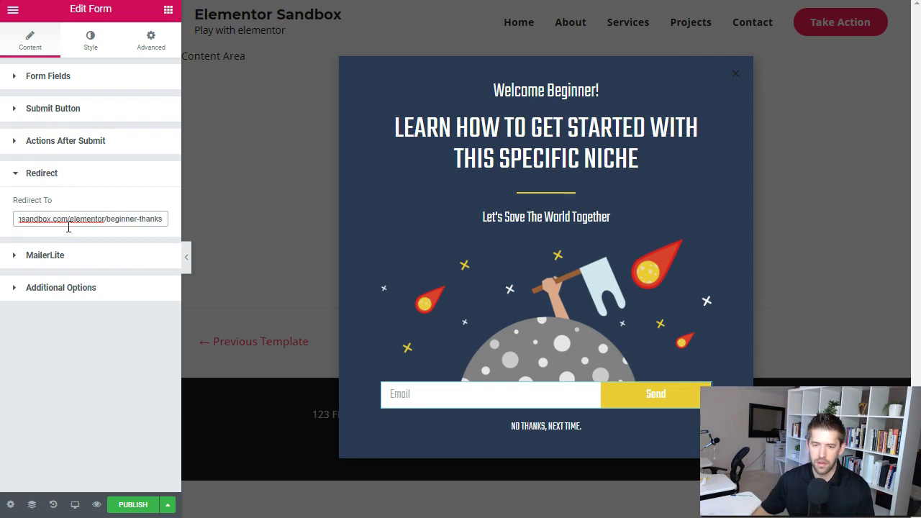
# Check the form's MailerLite settings, including the integrations settings for the API key and the group choice.
pyautogui.click(37, 253)
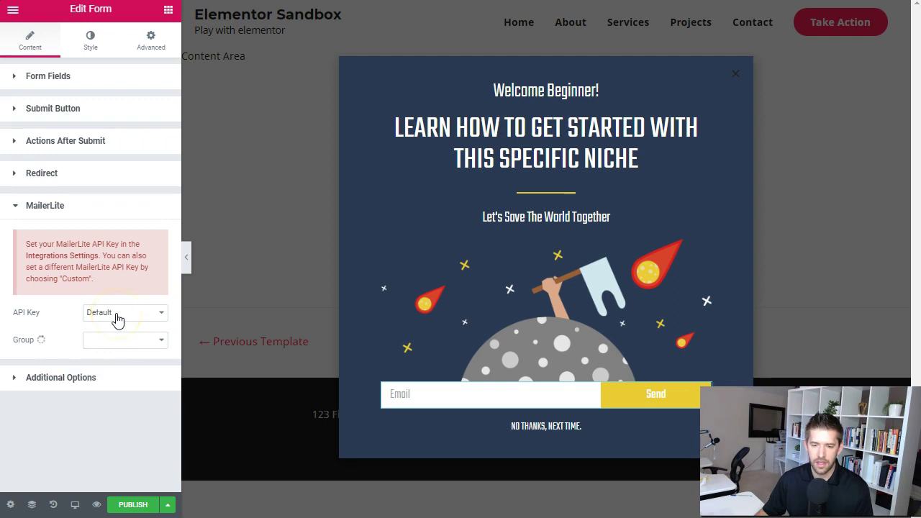
pyautogui.click(102, 241)
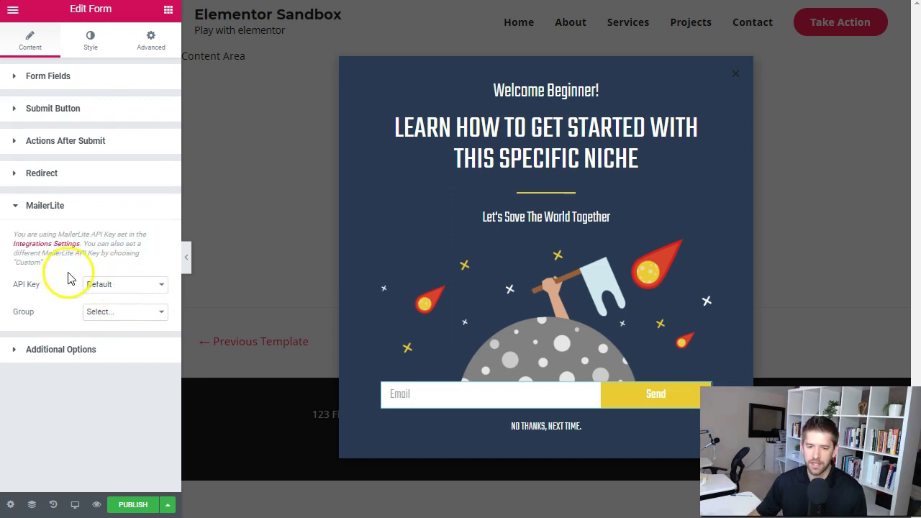
pyautogui.click(113, 318)
pyautogui.click(622, 403)
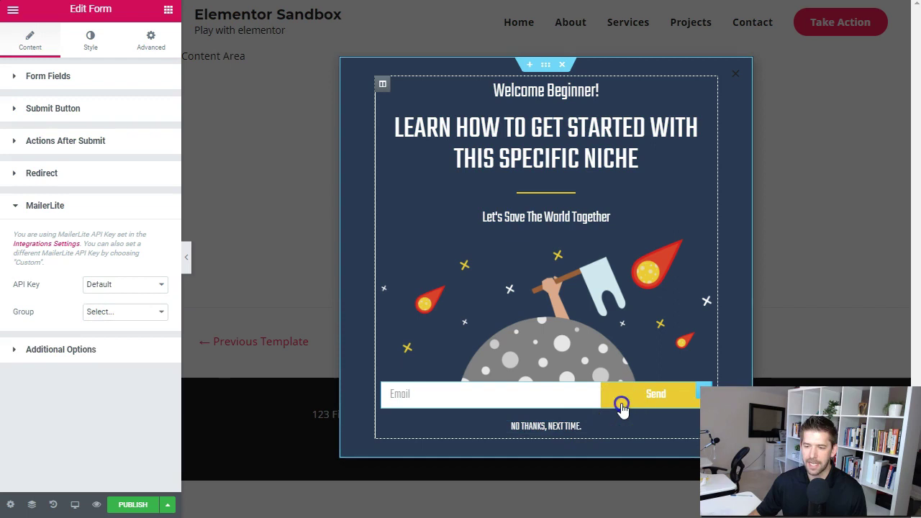
# Set the form's MailerLite group to Test Beginner and map its Email field to Field #1.
pyautogui.click(91, 317)
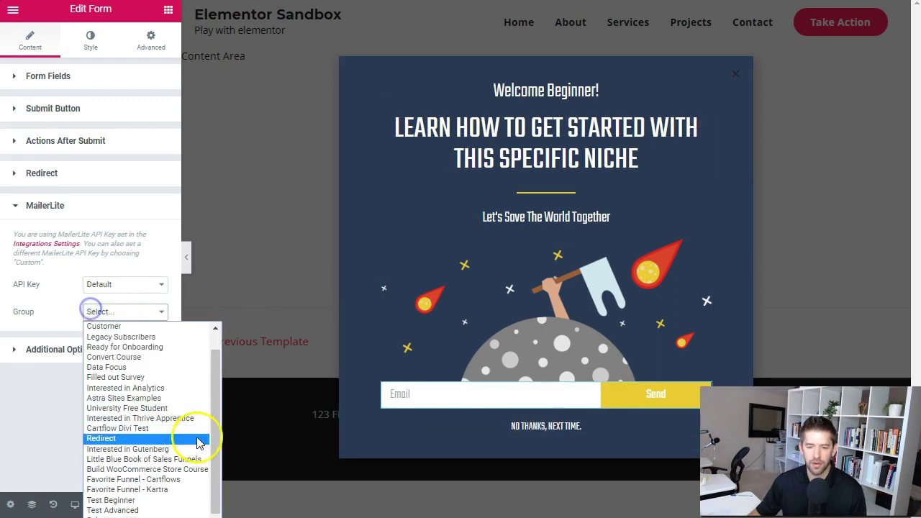
pyautogui.click(172, 496)
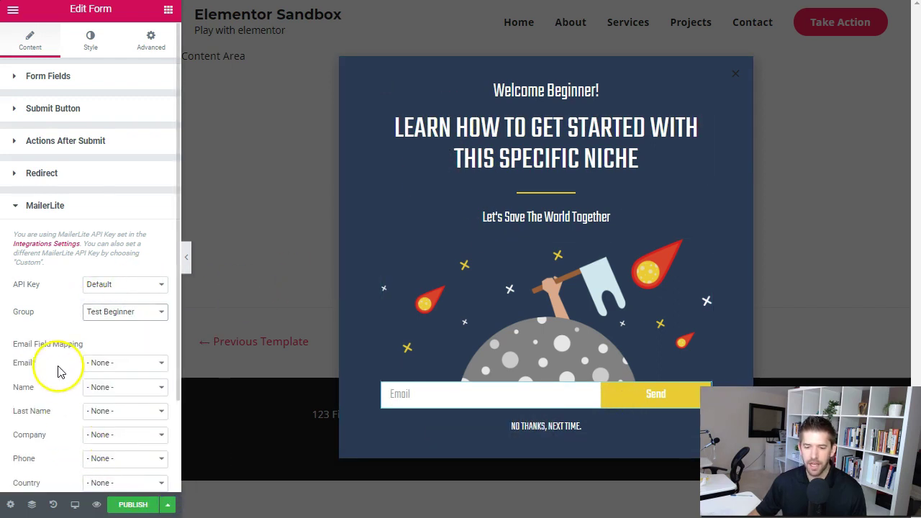
pyautogui.scroll(-1, 86, 353)
pyautogui.click(132, 301)
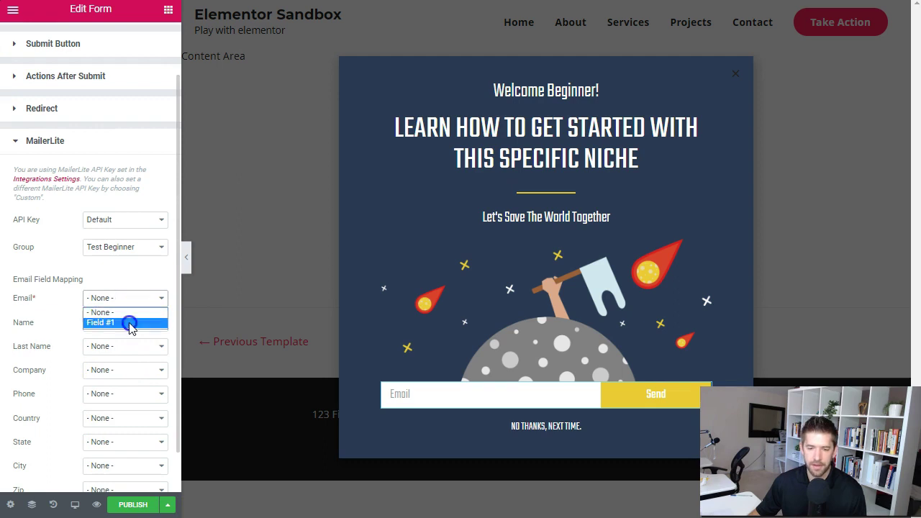
pyautogui.click(128, 322)
pyautogui.scroll(-1, 60, 323)
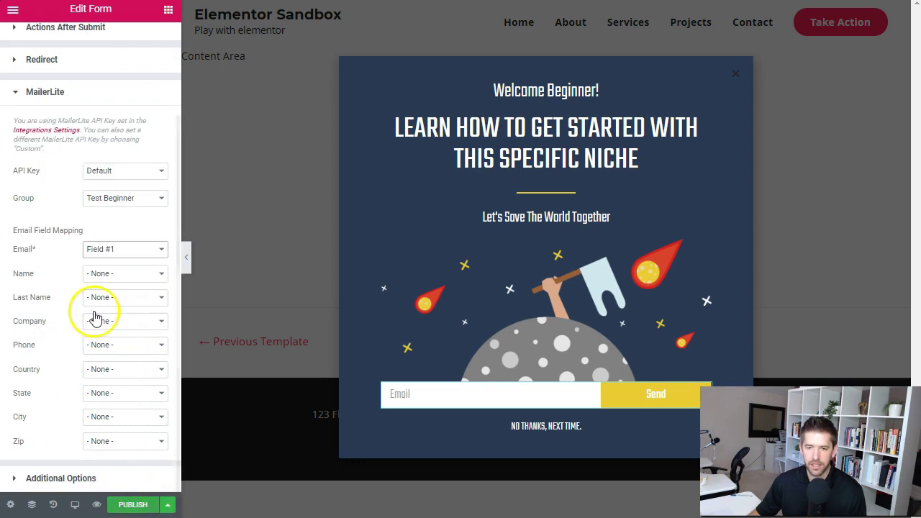
# Review the redirect URL set for the beginner popup's form.
pyautogui.scroll(2, 76, 216)
pyautogui.click(69, 174)
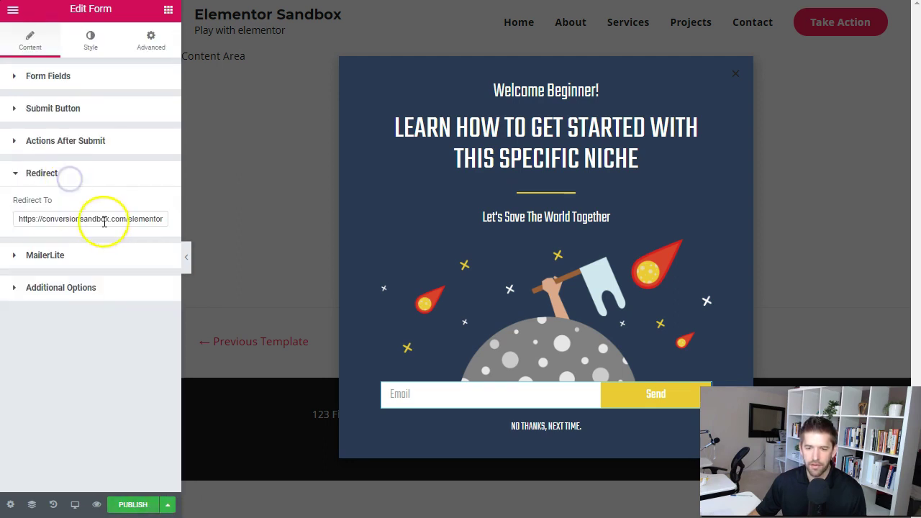
pyautogui.click(31, 219)
pyautogui.click(214, 238)
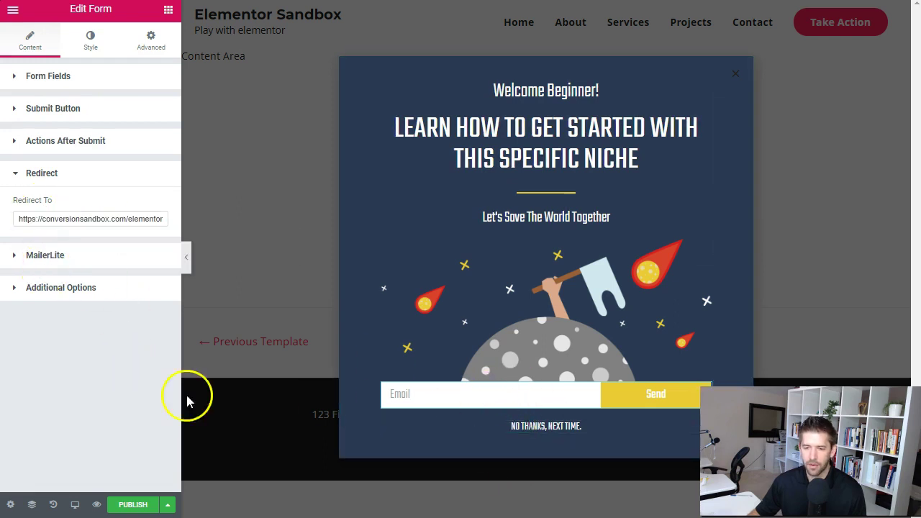
# Publish the beginner popup without any display conditions, triggers or advanced rules, and exit to the WordPress dashboard.
pyautogui.click(134, 504)
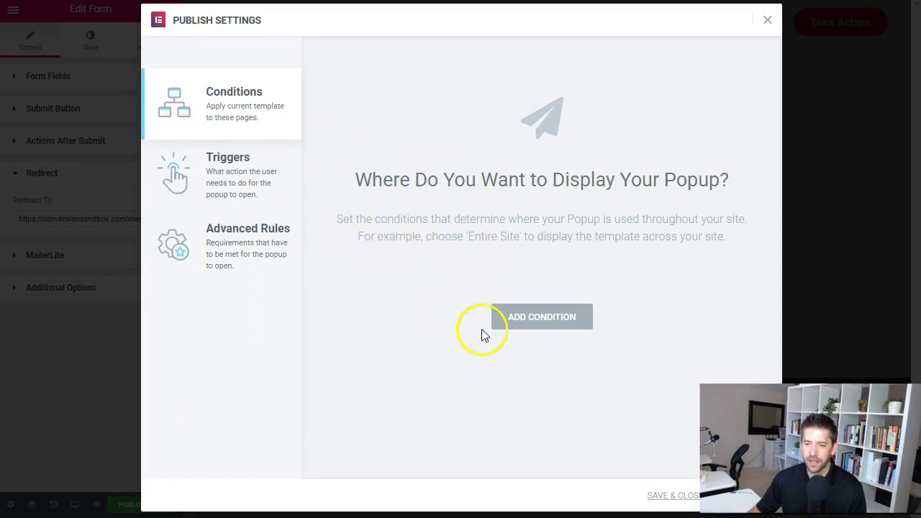
pyautogui.click(745, 496)
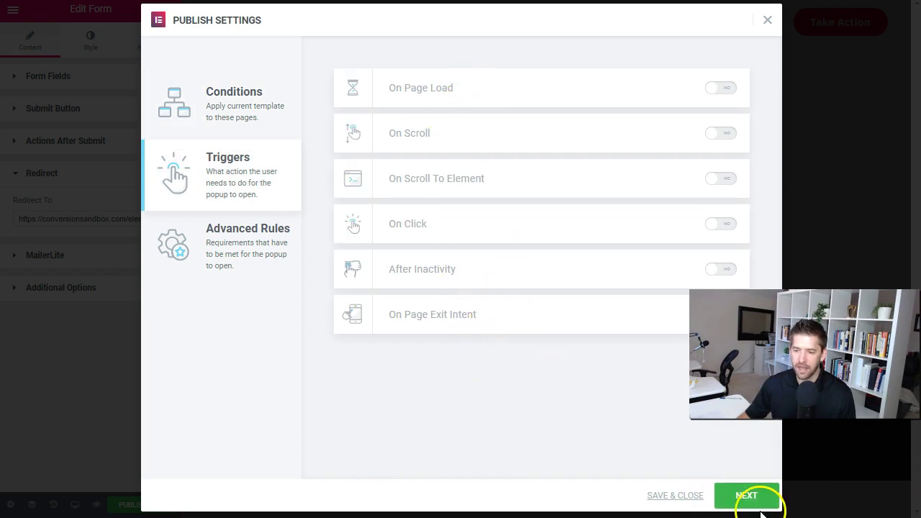
pyautogui.click(752, 500)
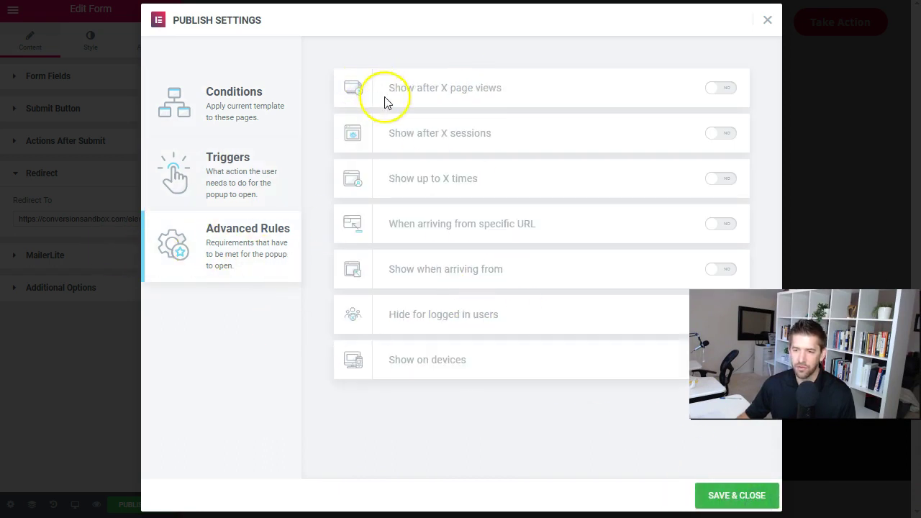
pyautogui.click(719, 495)
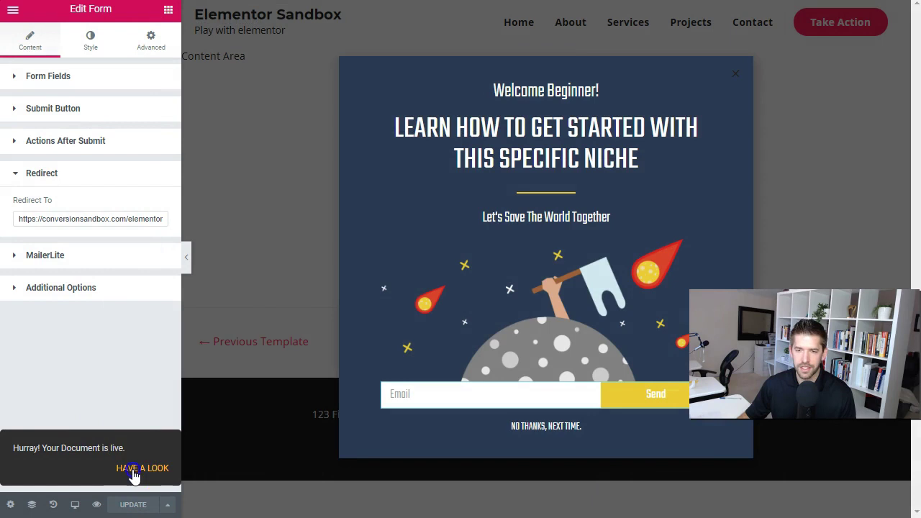
pyautogui.click(133, 476)
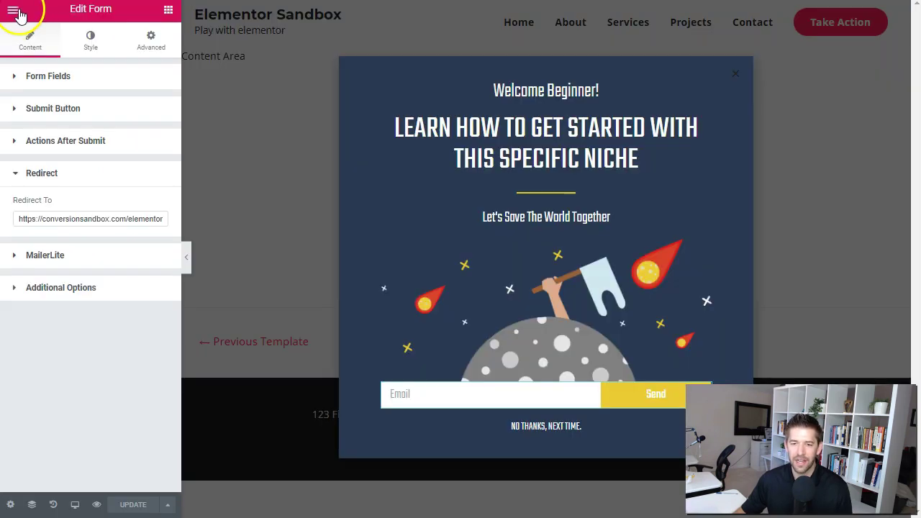
pyautogui.click(19, 14)
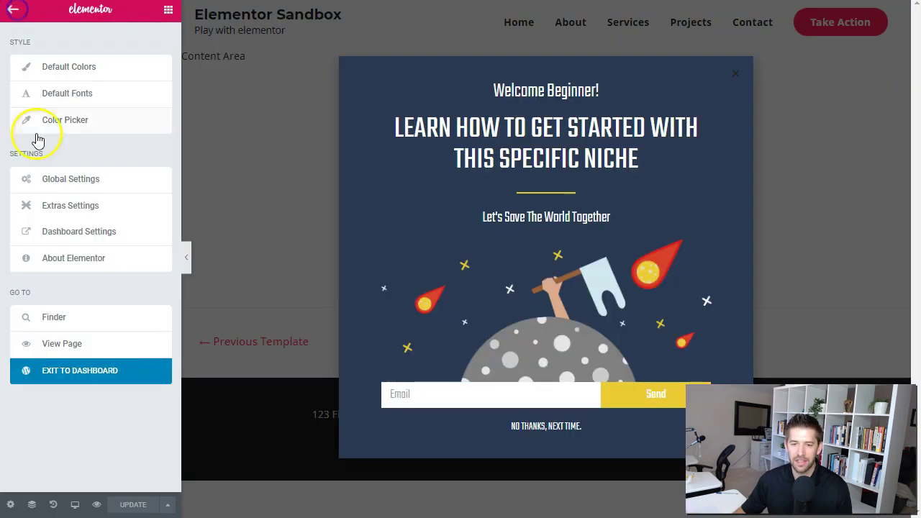
pyautogui.click(79, 377)
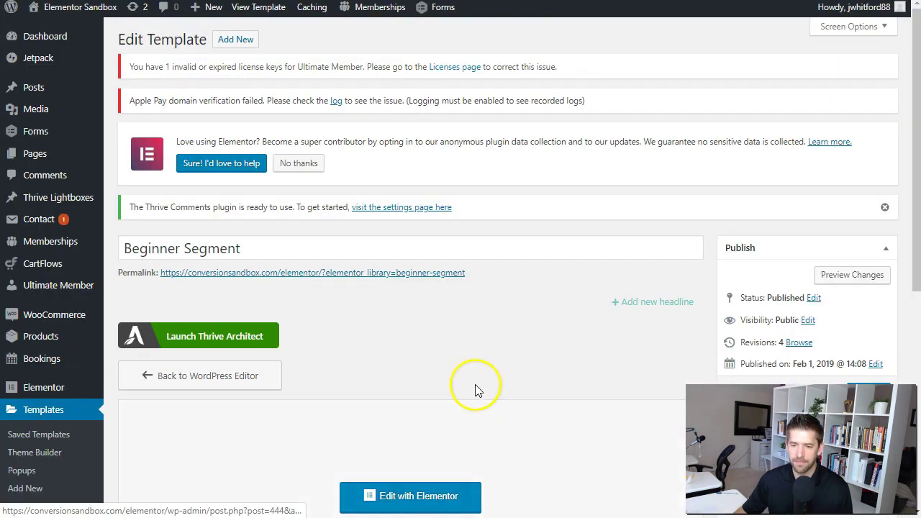
pyautogui.click(228, 42)
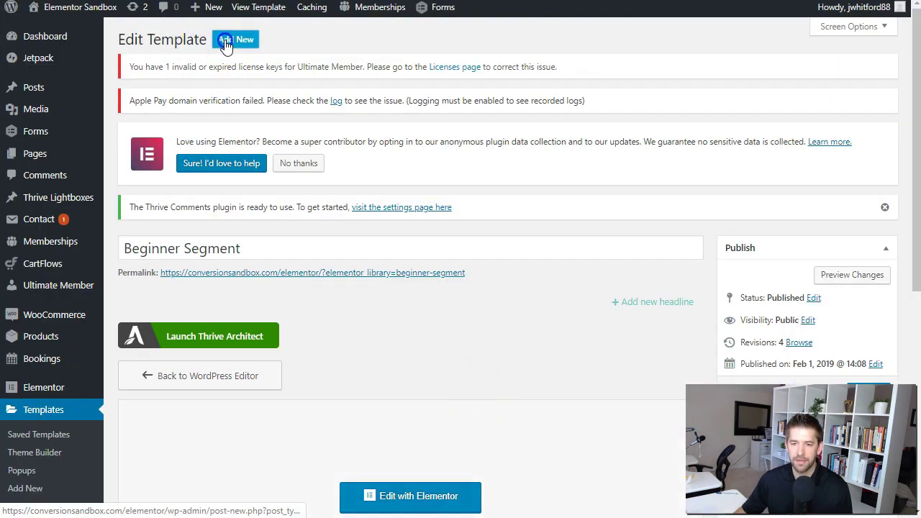
pyautogui.click(277, 253)
pyautogui.write('Be')
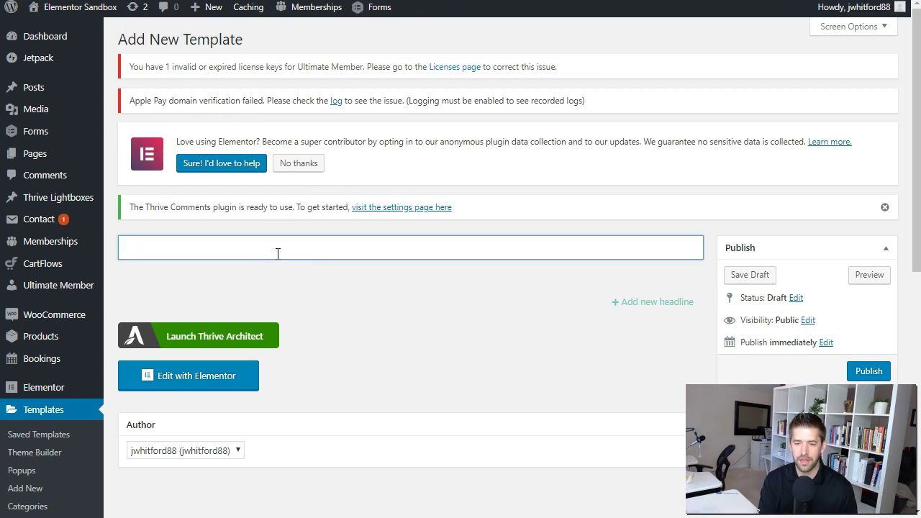
pyautogui.write('vanced Segment')
pyautogui.scroll(-2, 216, 230)
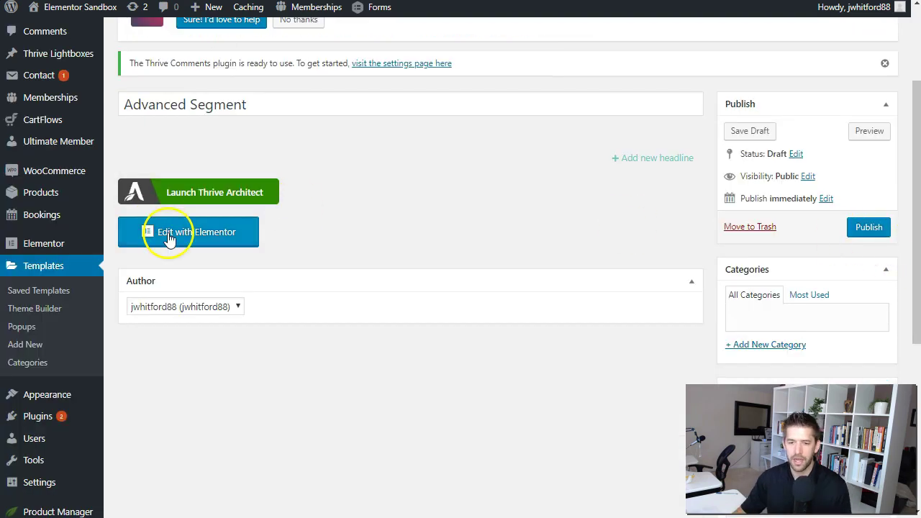
pyautogui.click(169, 239)
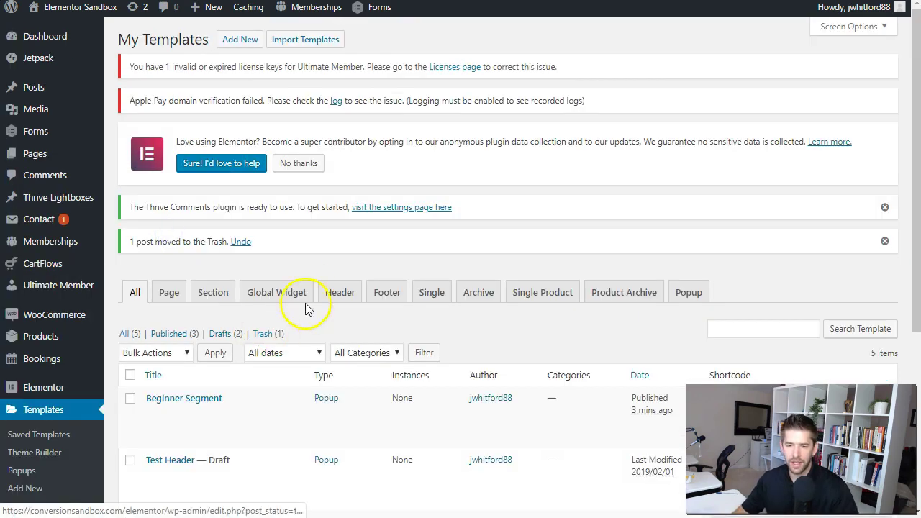
# Create a new Popup template named "Advanced Segment" from the Popups list.
pyautogui.scroll(-1, 302, 295)
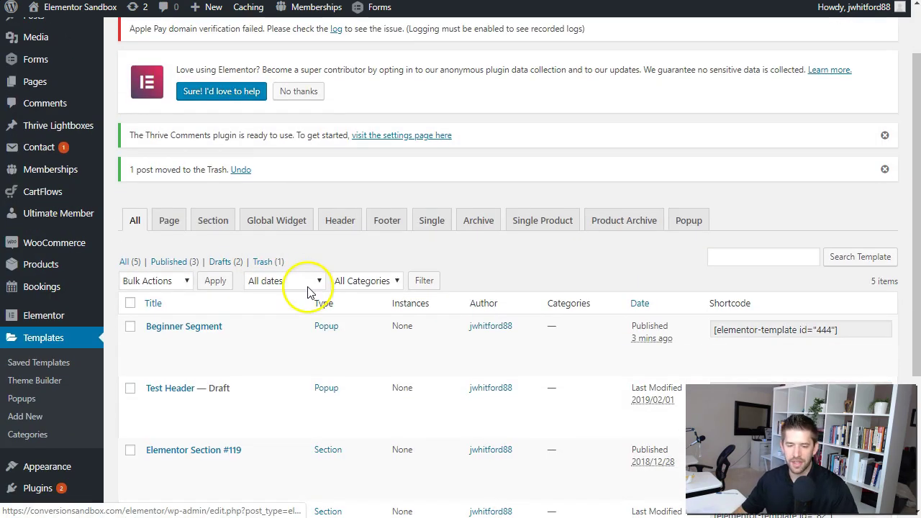
pyautogui.click(26, 400)
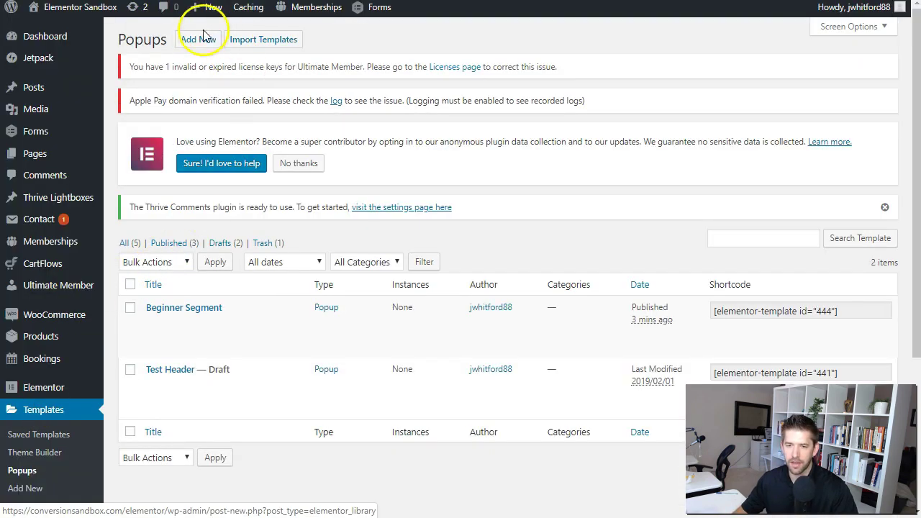
pyautogui.click(201, 39)
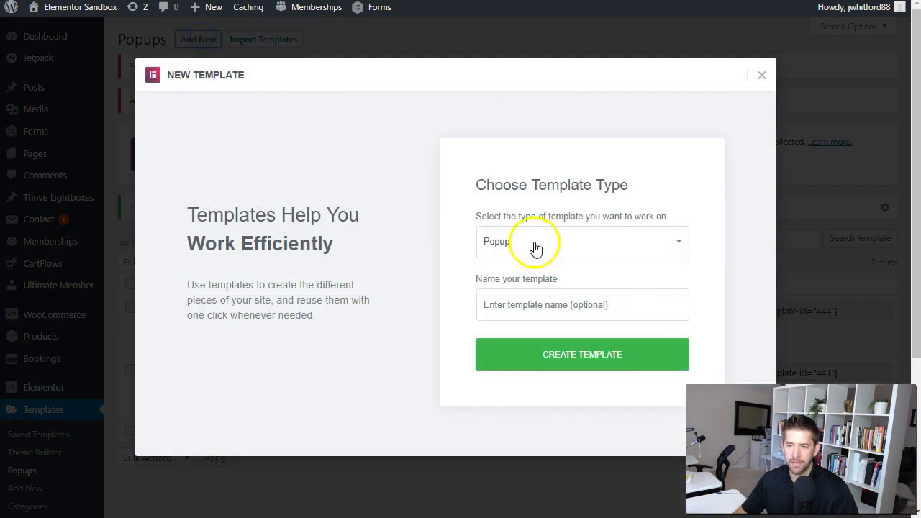
pyautogui.click(525, 290)
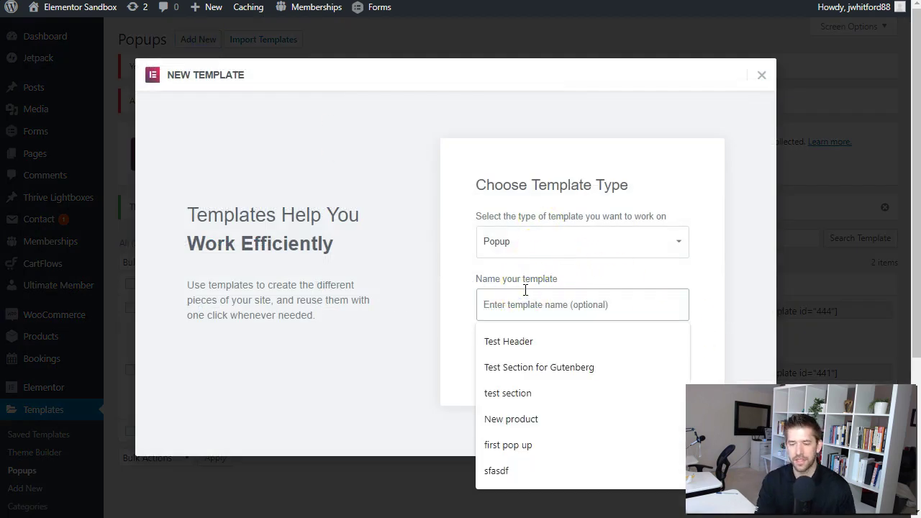
pyautogui.write('Advanced')
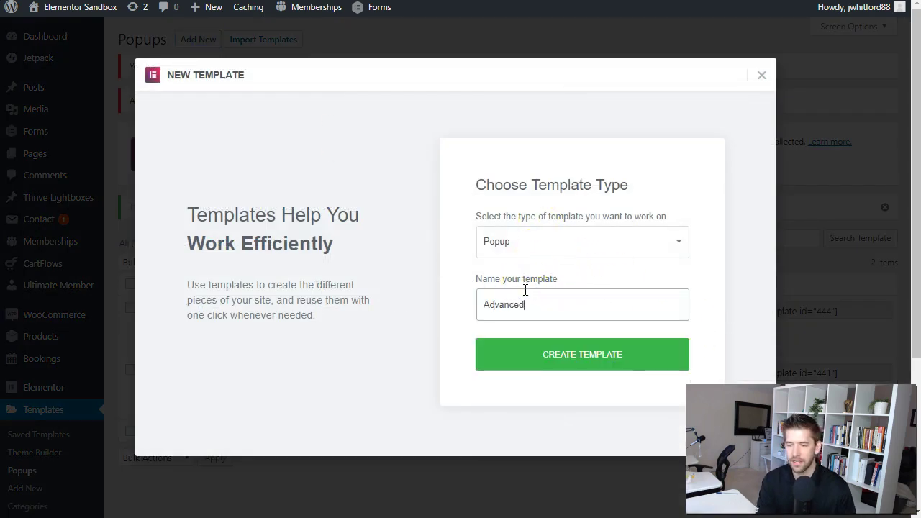
pyautogui.write(' Segment')
pyautogui.click(552, 355)
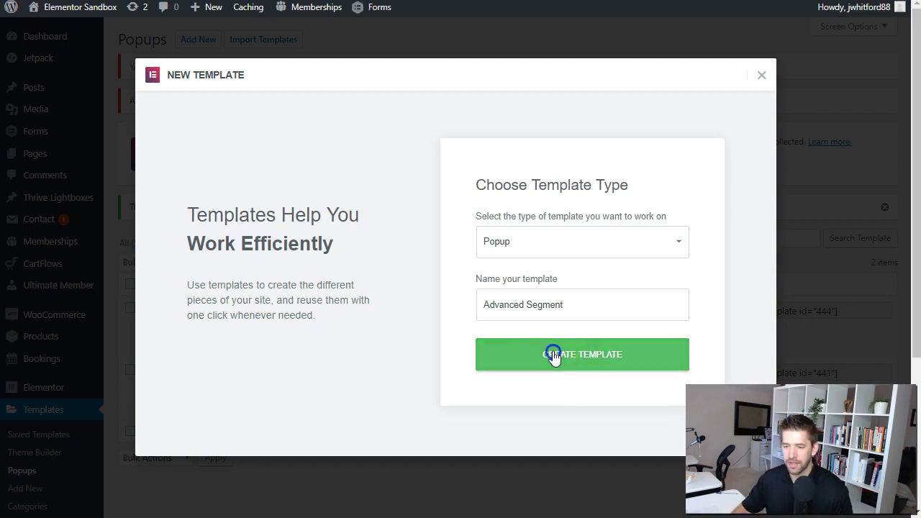
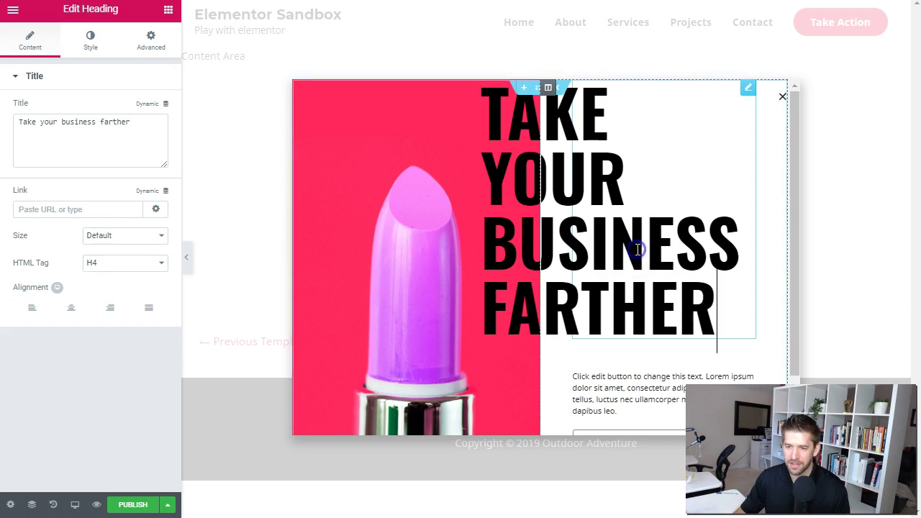
# Set the popup heading's font size to 59 px and replace the paragraph below it with "YOU ARE ADVANCED".
pyautogui.click(76, 38)
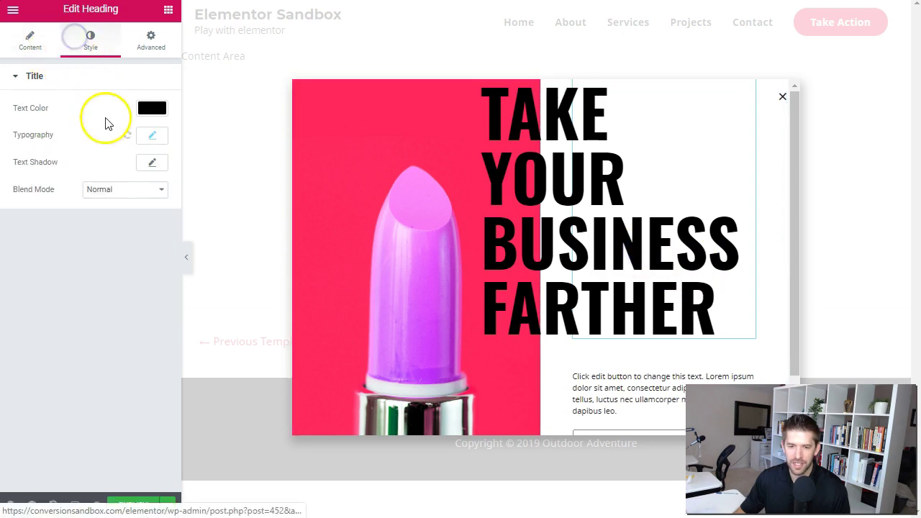
pyautogui.click(152, 135)
pyautogui.moveTo(74, 217); pyautogui.dragTo(52, 224)
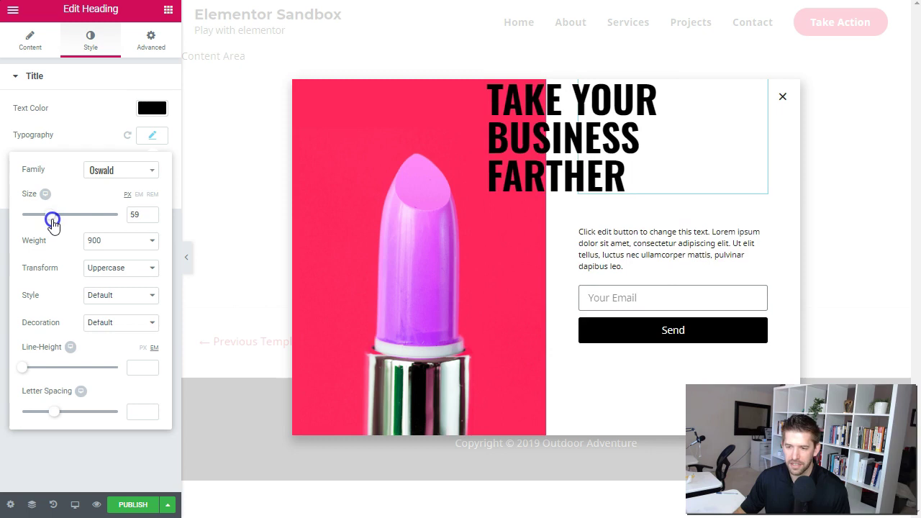
pyautogui.tripleClick(669, 255)
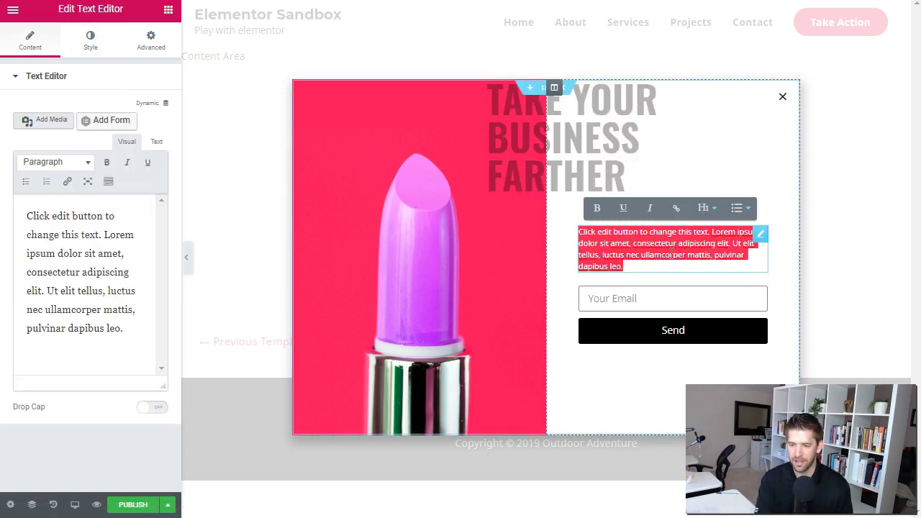
pyautogui.write('YOU ARE ADVANCED')
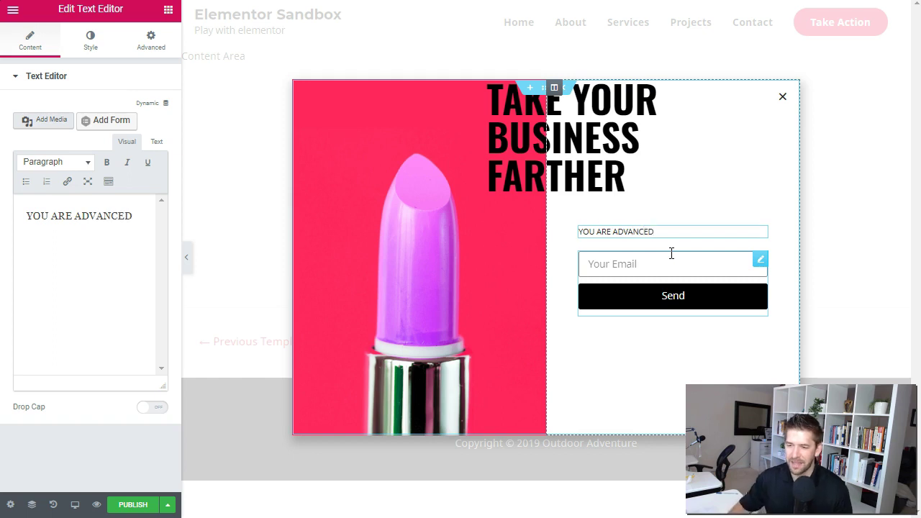
# Replace the Email action with MailerLite and Redirect in the advanced popup form's actions after submit.
pyautogui.click(645, 271)
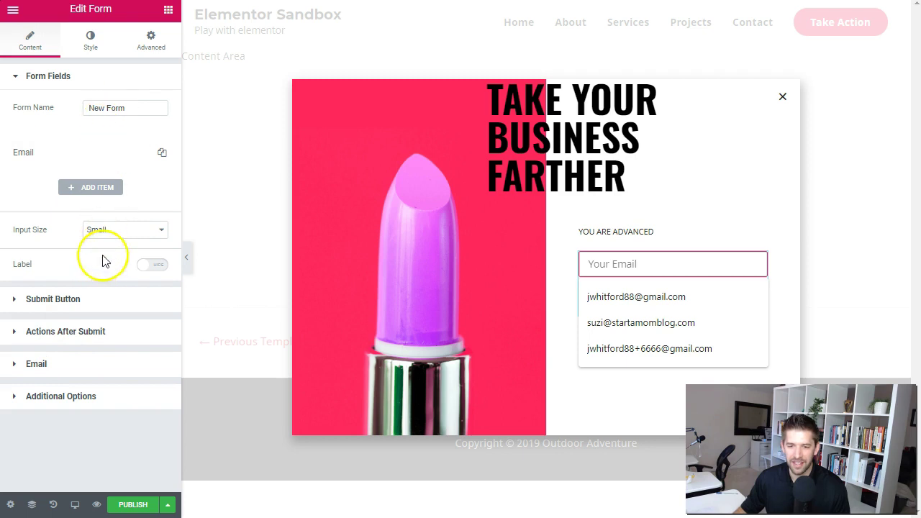
pyautogui.click(72, 335)
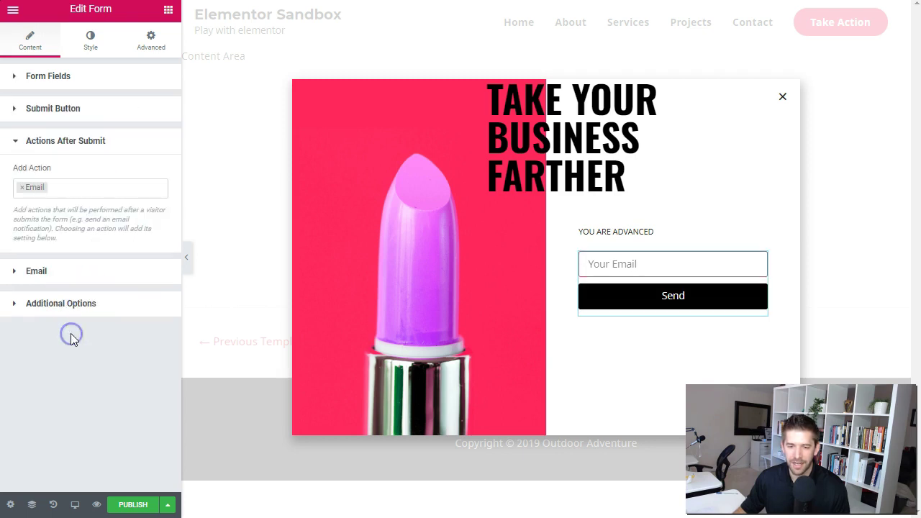
pyautogui.click(22, 189)
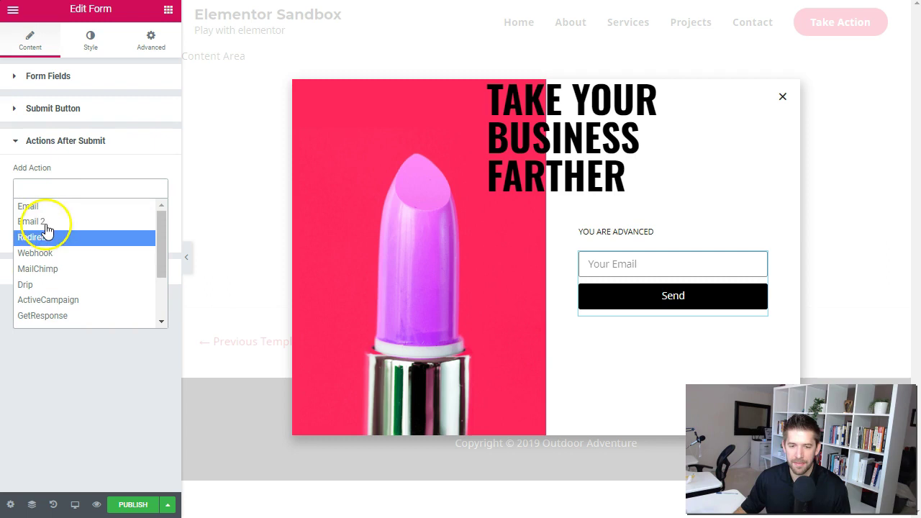
pyautogui.scroll(-3, 71, 320)
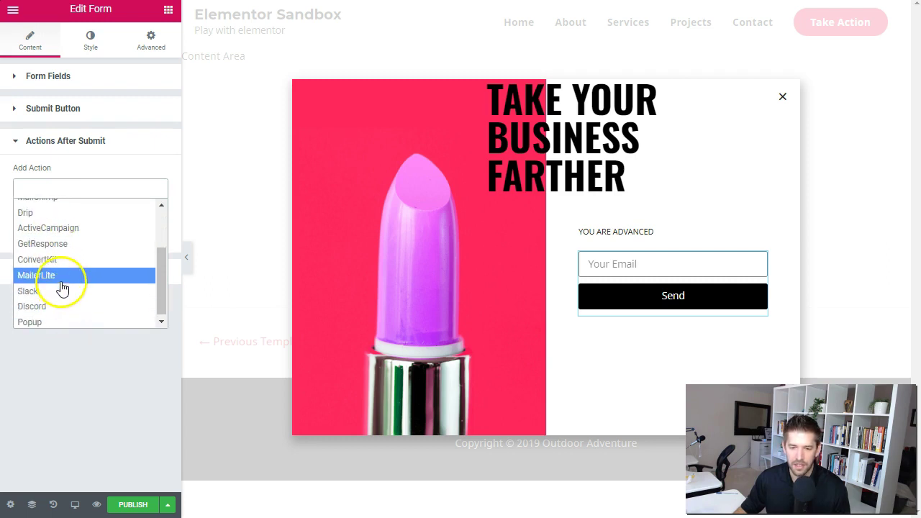
pyautogui.click(57, 274)
pyautogui.click(87, 197)
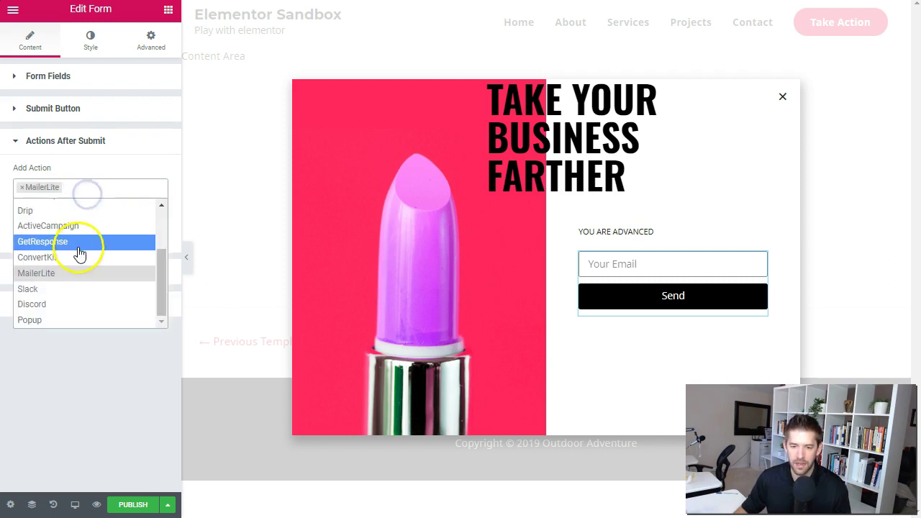
pyautogui.write('red')
pyautogui.click(47, 206)
pyautogui.click(66, 269)
pyautogui.click(57, 222)
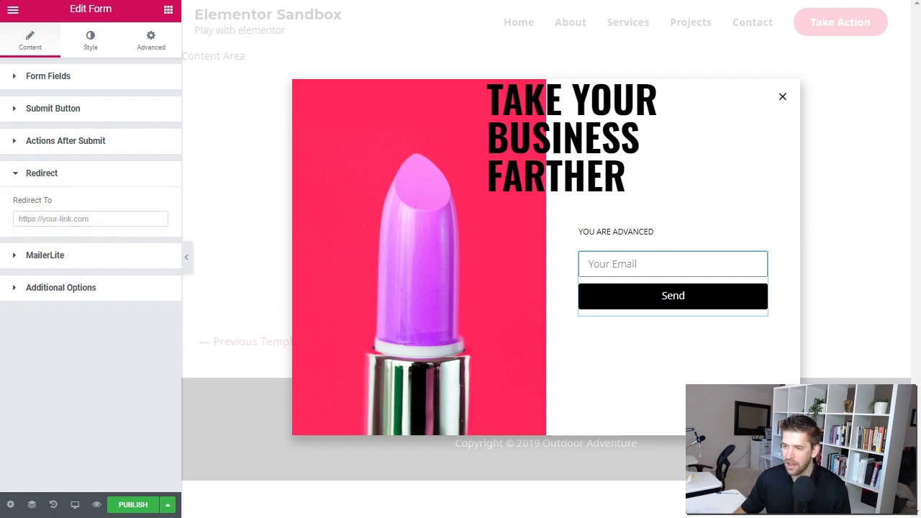
pyautogui.click(96, 217)
pyautogui.hotkey('ctrl', 'v')
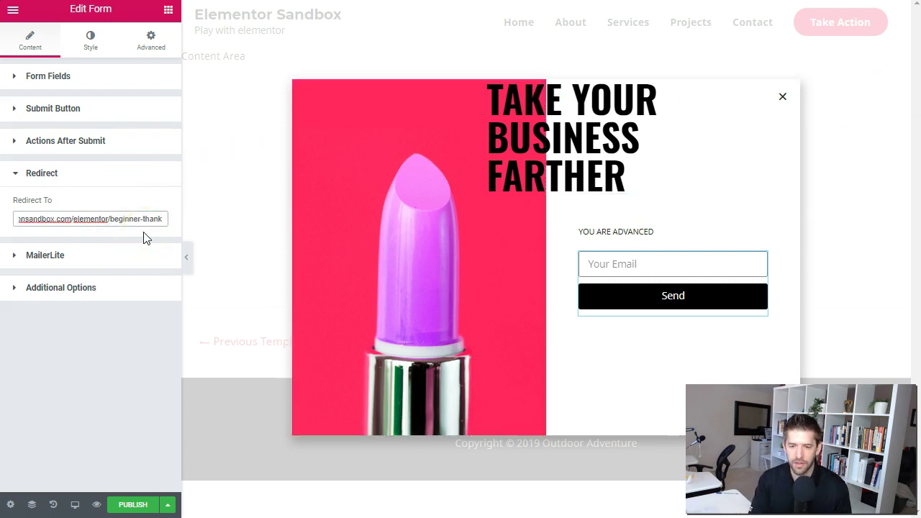
pyautogui.press('BackSpace')
pyautogui.press('BackSpace')
pyautogui.press('BackSpace')
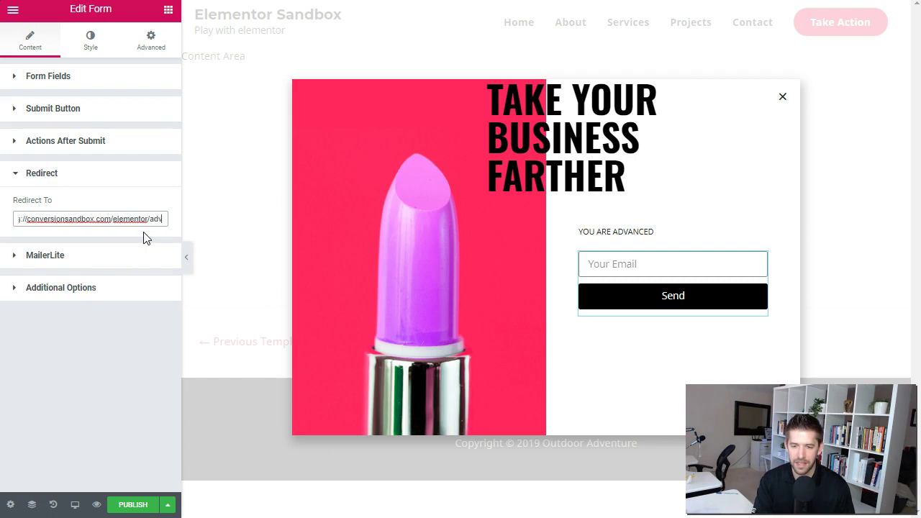
pyautogui.click(346, 209)
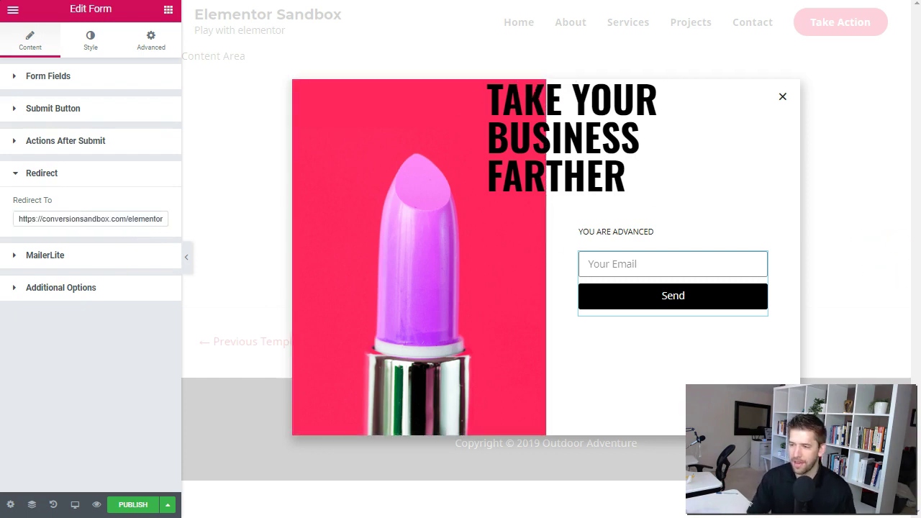
# Assign the form's MailerLite subscribers to the "Test Advanced" group and map the email field to Email.
pyautogui.click(60, 259)
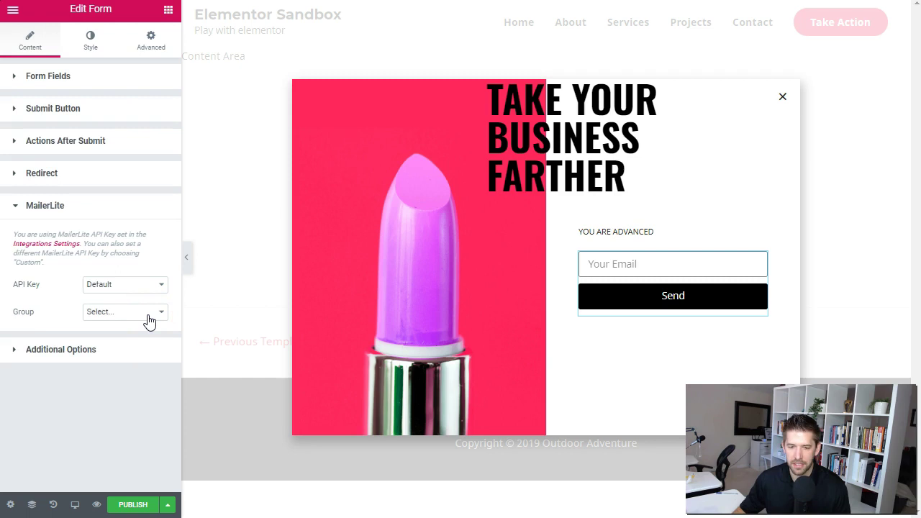
pyautogui.click(148, 316)
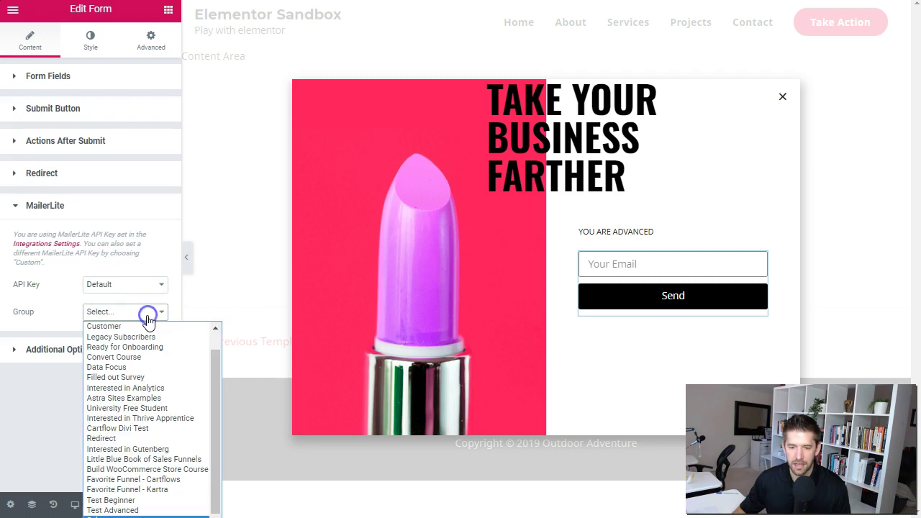
pyautogui.click(138, 511)
pyautogui.click(115, 362)
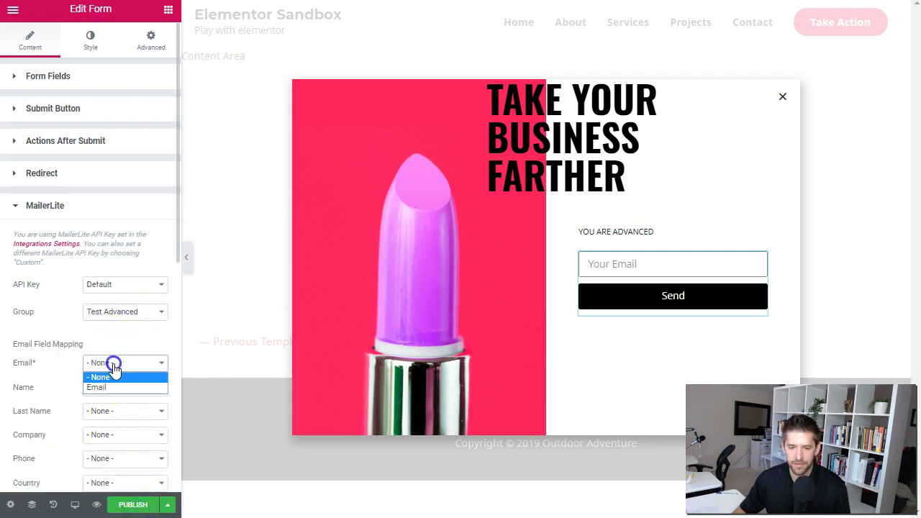
pyautogui.click(112, 388)
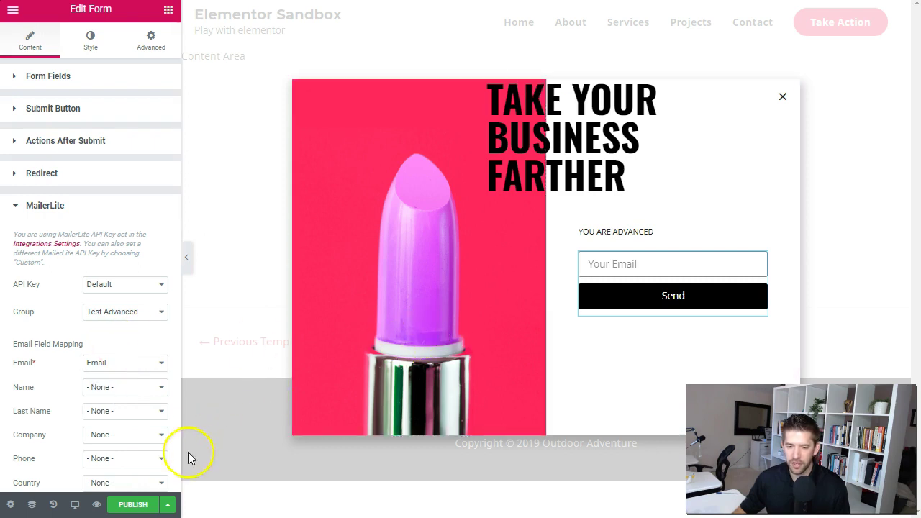
# Save the advanced popup as a draft, preview it on the site, and close the preview.
pyautogui.click(167, 505)
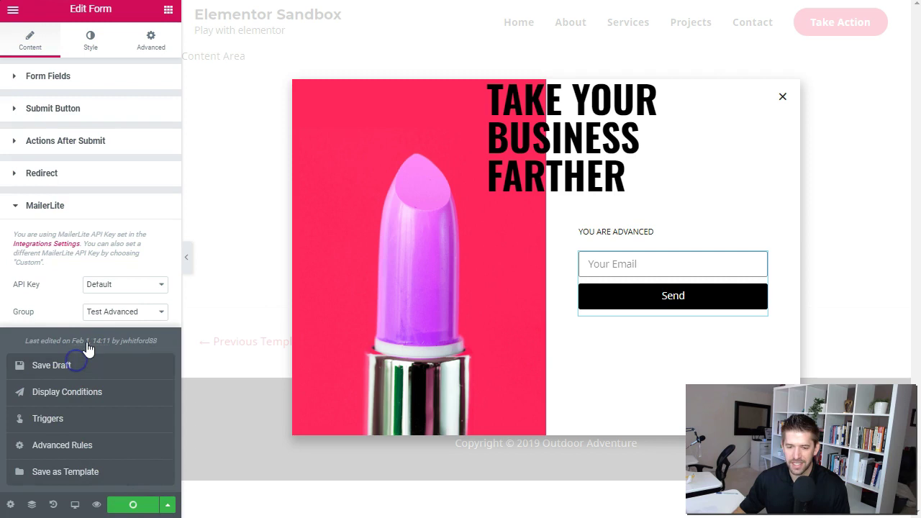
pyautogui.click(96, 505)
pyautogui.click(116, 479)
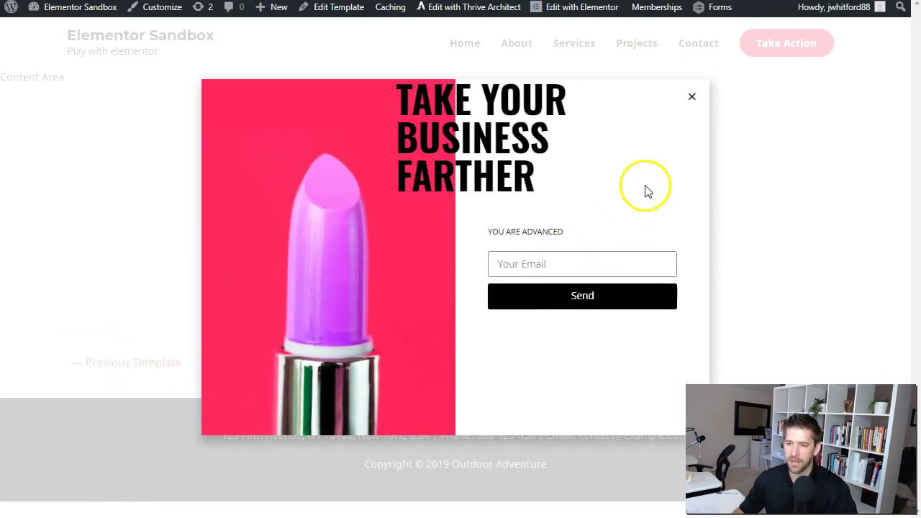
pyautogui.hotkey('ctrl', 'w')
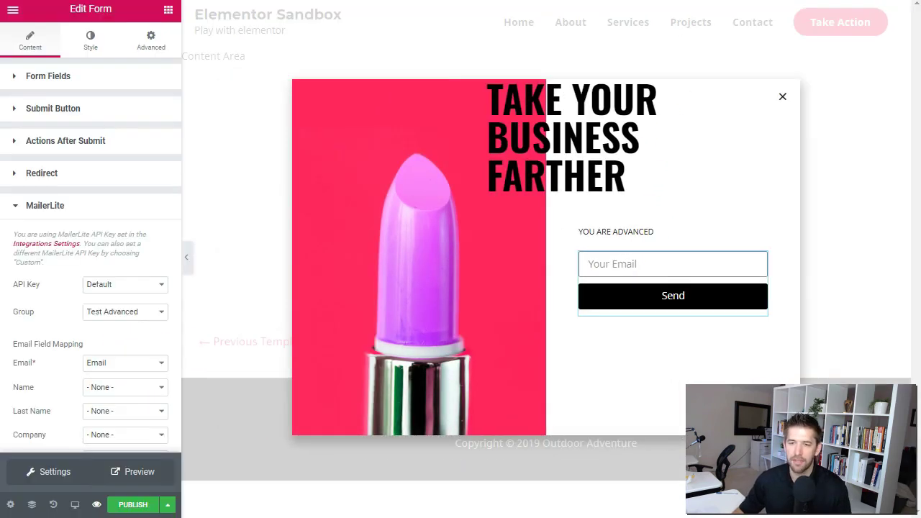
# Publish the advanced popup without any display conditions, triggers or advanced rules, and exit to the WordPress dashboard.
pyautogui.click(137, 504)
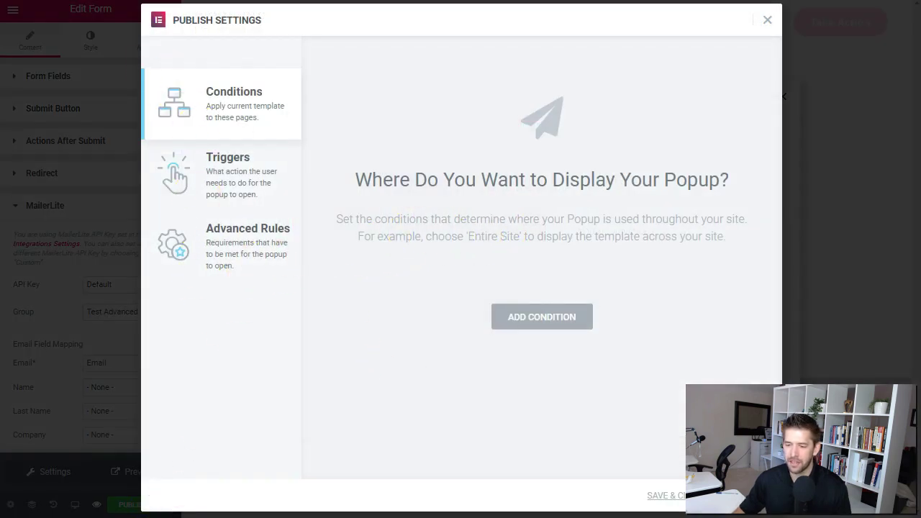
pyautogui.click(666, 496)
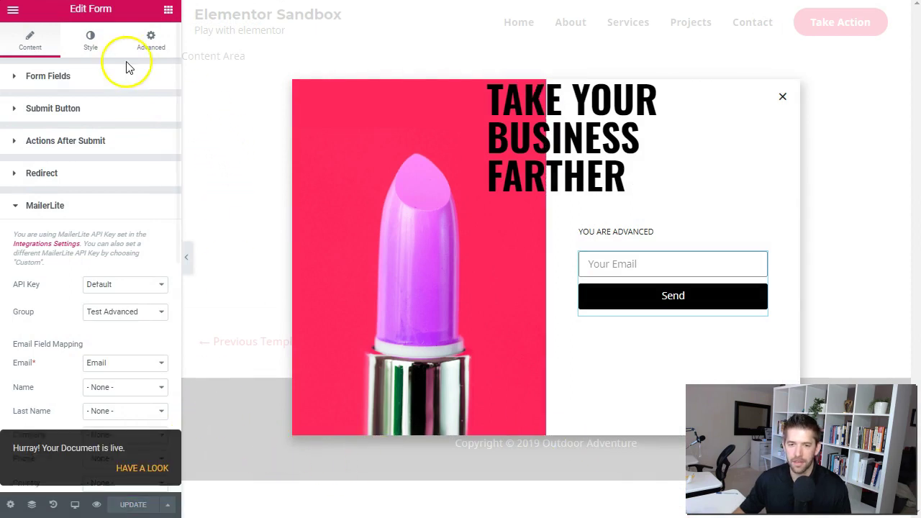
pyautogui.click(13, 9)
pyautogui.click(81, 370)
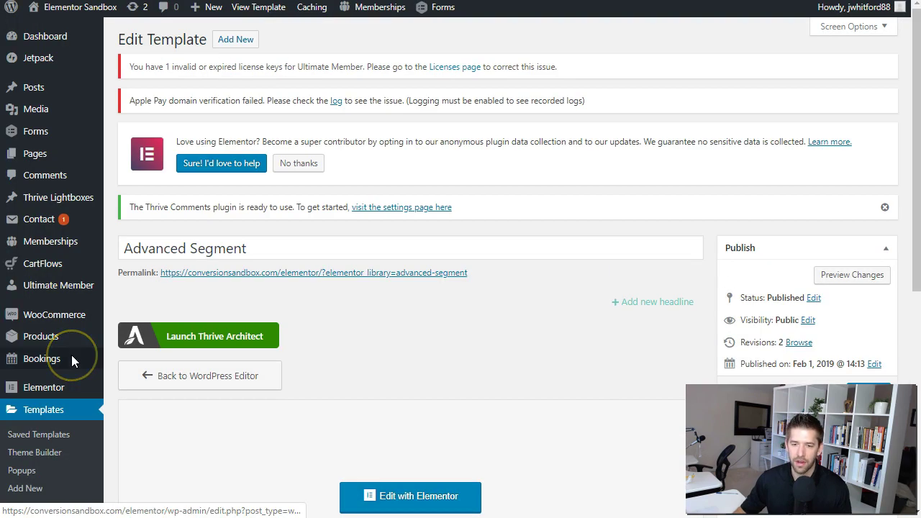
# Create a new Popup template named "Hello Bar Question" from the Popups list.
pyautogui.click(37, 473)
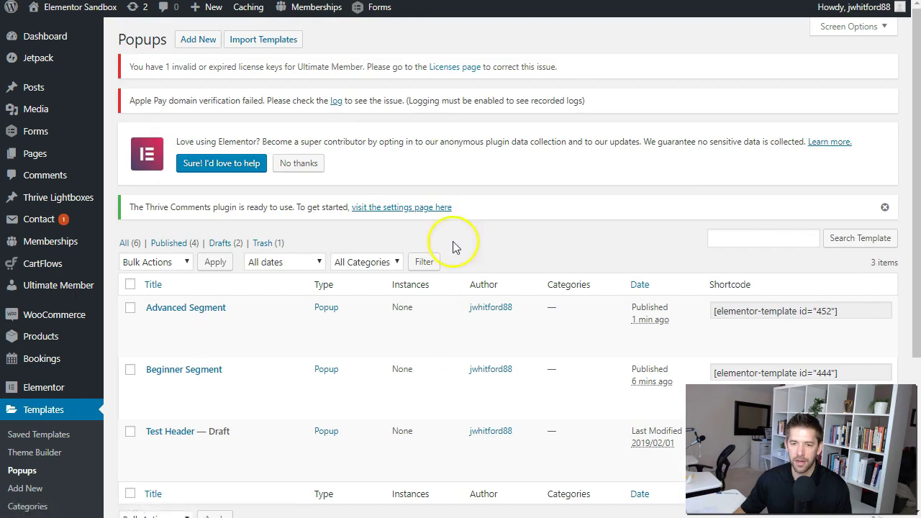
pyautogui.click(188, 40)
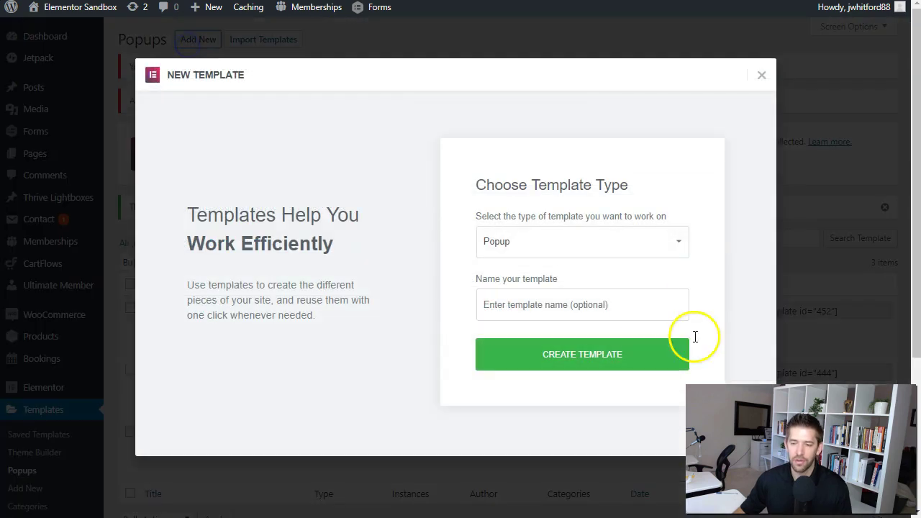
pyautogui.click(539, 303)
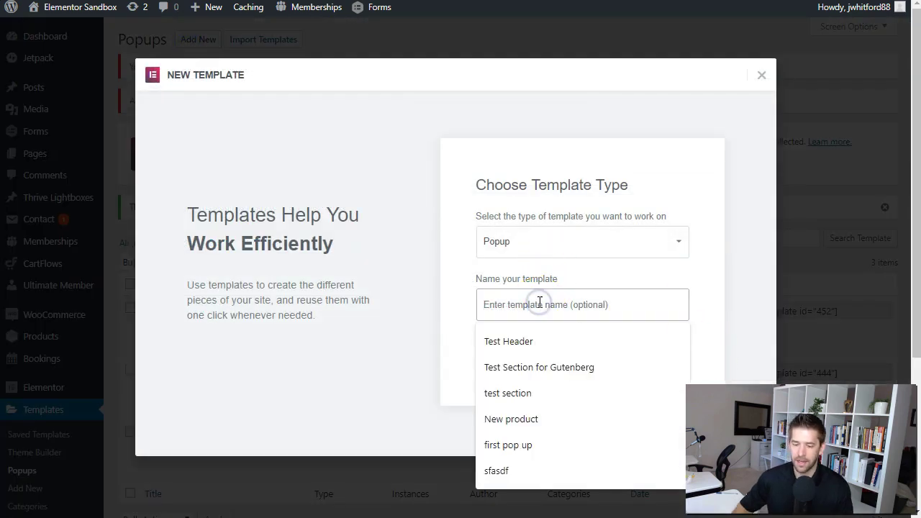
pyautogui.write('Hello Bar Q')
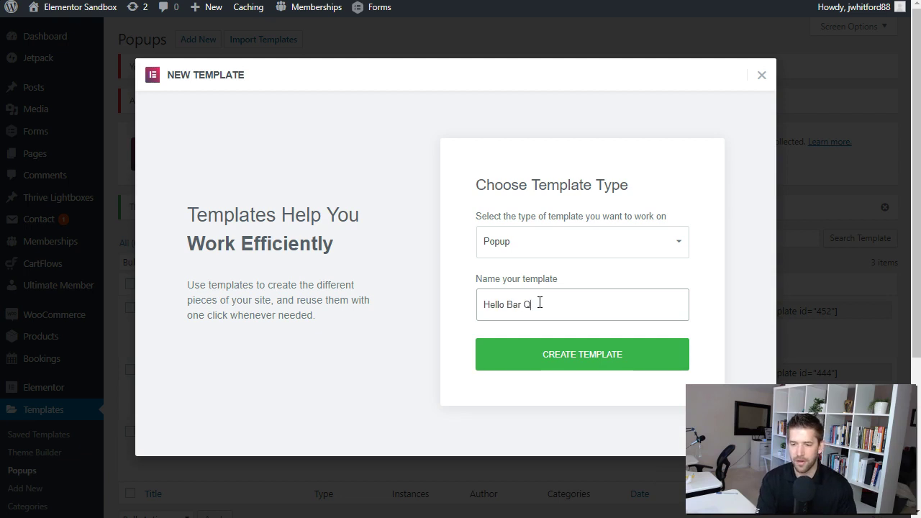
pyautogui.write('uestion')
pyautogui.click(532, 356)
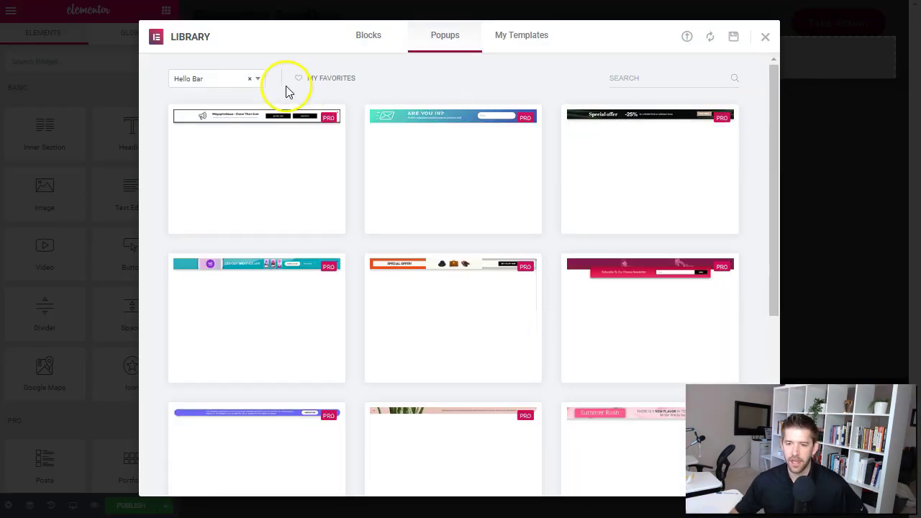
# Filter the popup library to Bottom Bar and insert the "We Can't Believe Those Prices Either!!!" template.
pyautogui.click(220, 85)
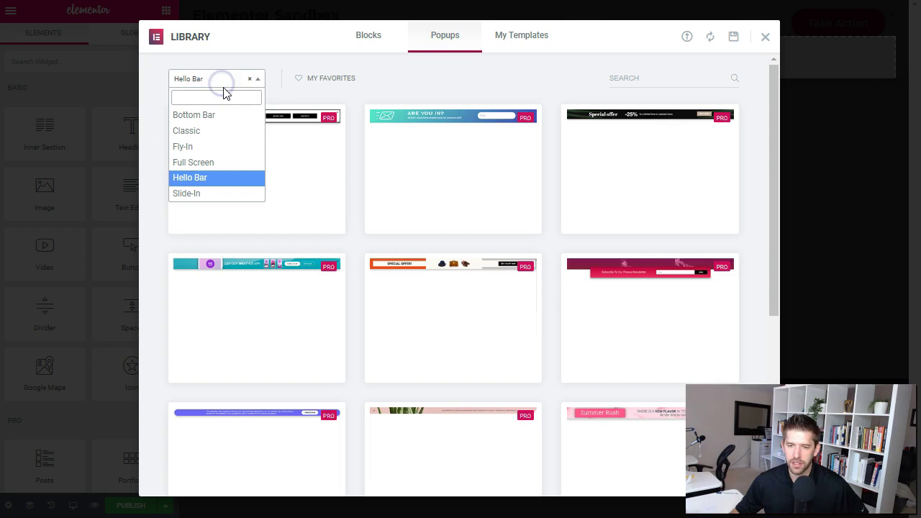
pyautogui.click(150, 106)
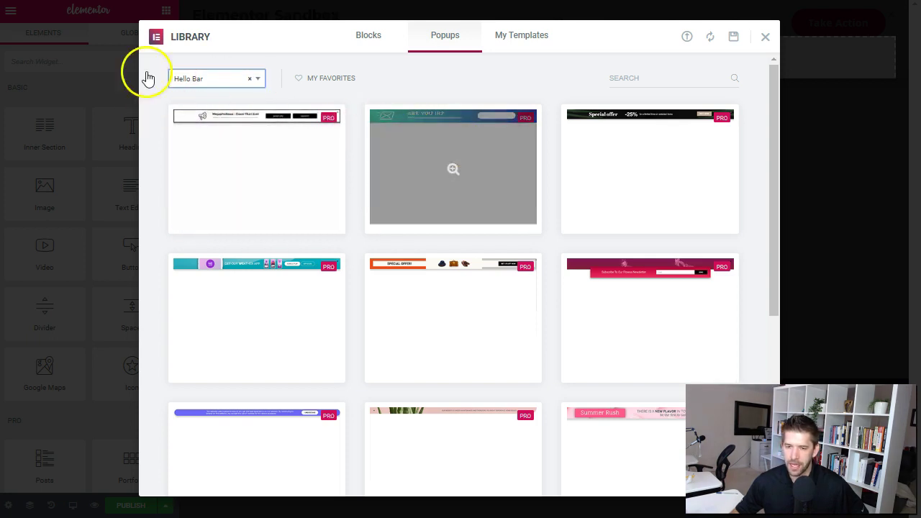
pyautogui.click(191, 80)
pyautogui.click(211, 117)
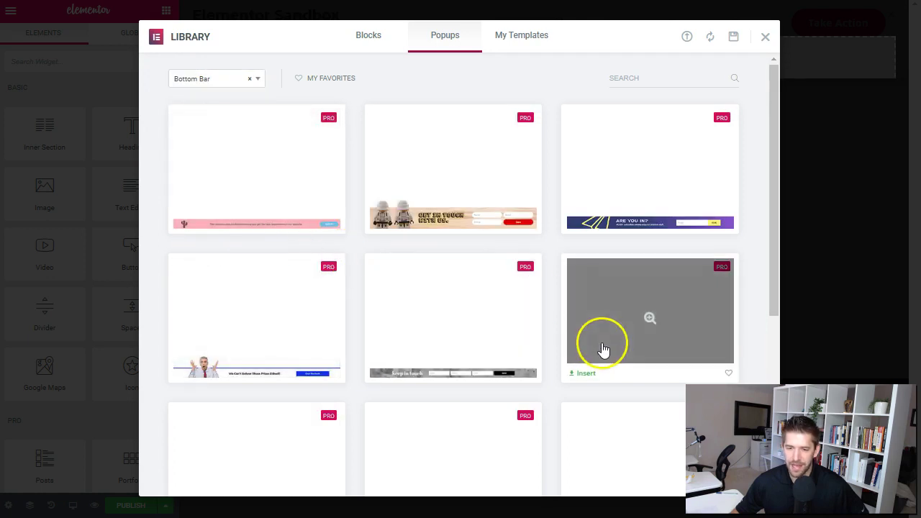
pyautogui.scroll(-5, 558, 345)
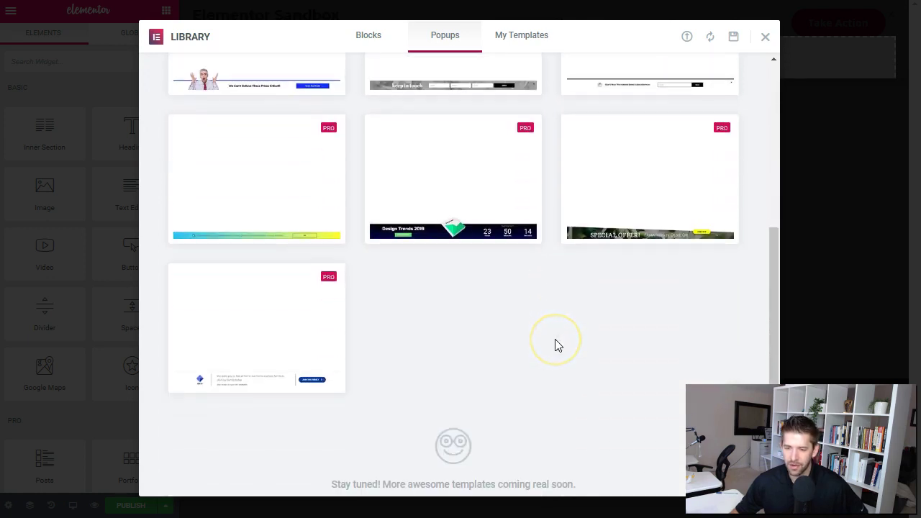
pyautogui.scroll(2, 557, 345)
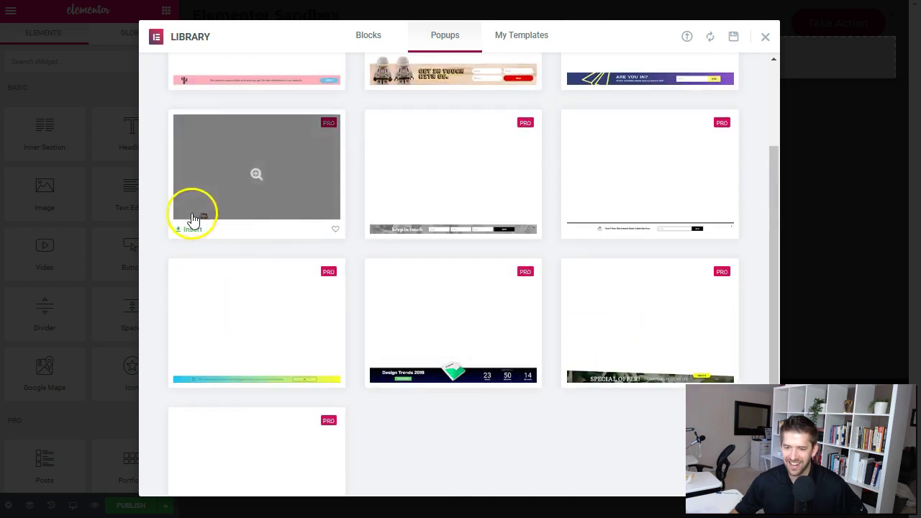
pyautogui.click(245, 217)
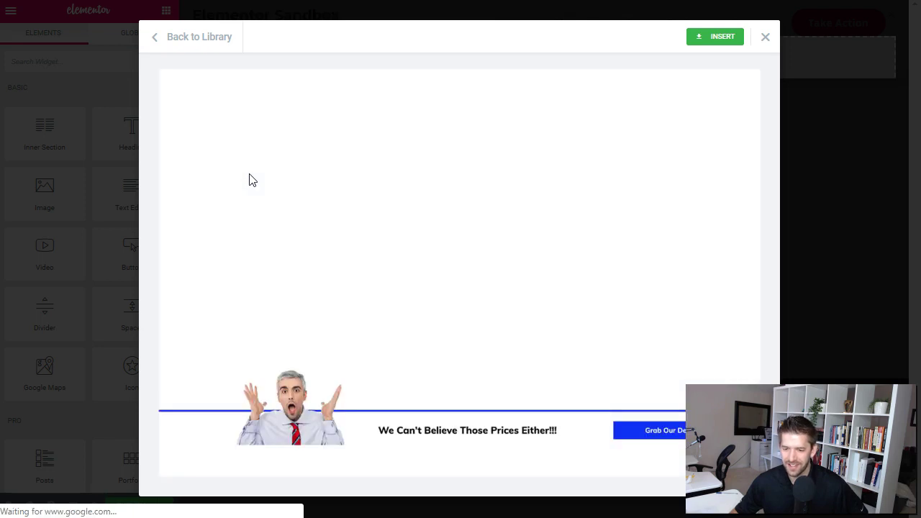
pyautogui.click(339, 241)
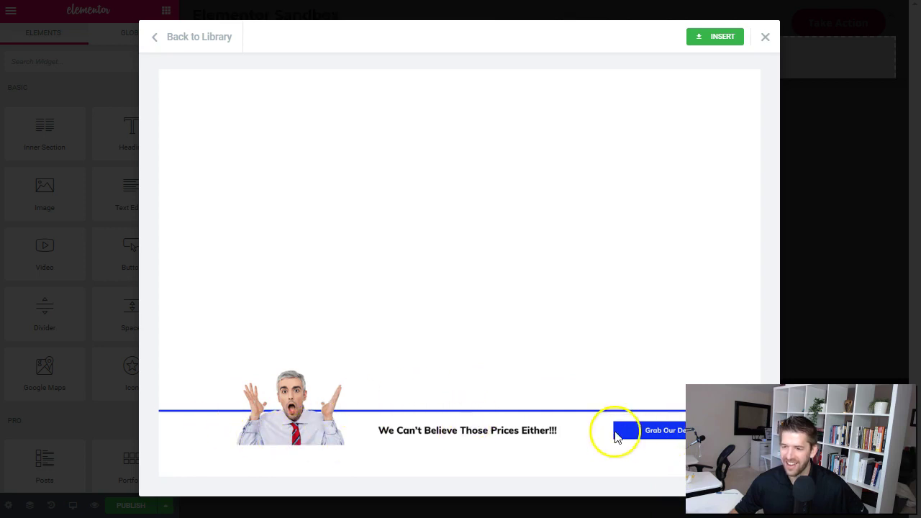
pyautogui.click(715, 40)
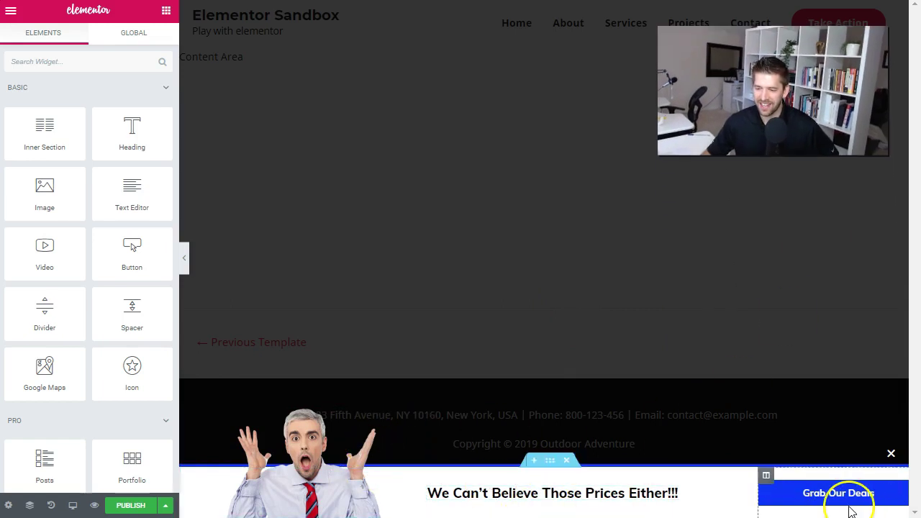
# Replace the "Grab Our Deals" button in the bottom bar with a Buttons widget.
pyautogui.rightClick(787, 495)
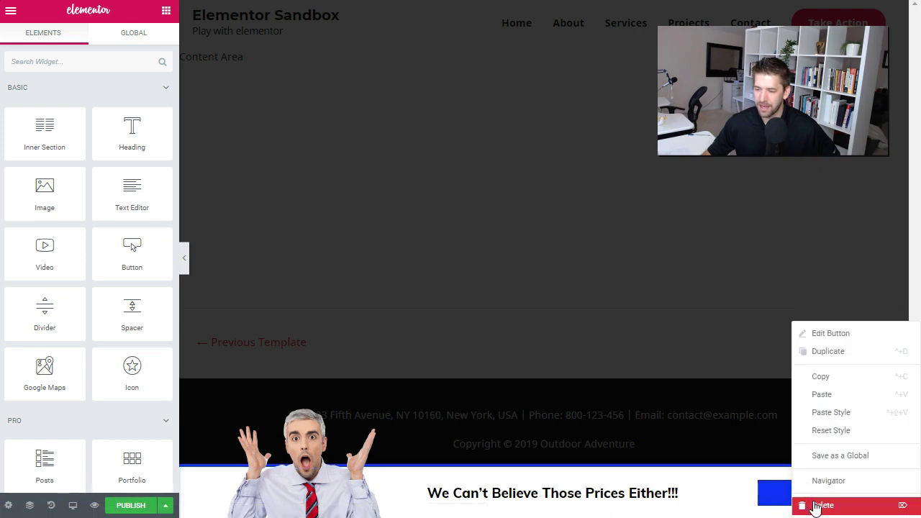
pyautogui.click(815, 506)
pyautogui.click(102, 57)
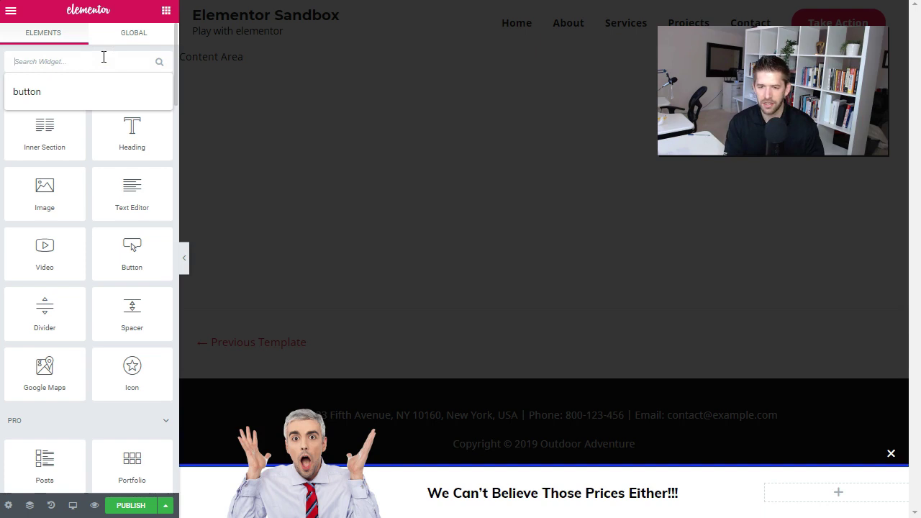
pyautogui.click(93, 89)
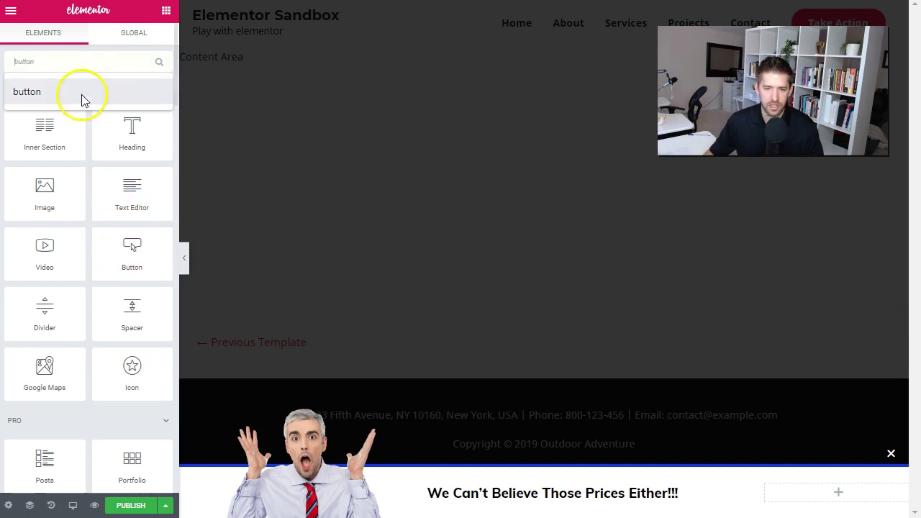
pyautogui.write('button')
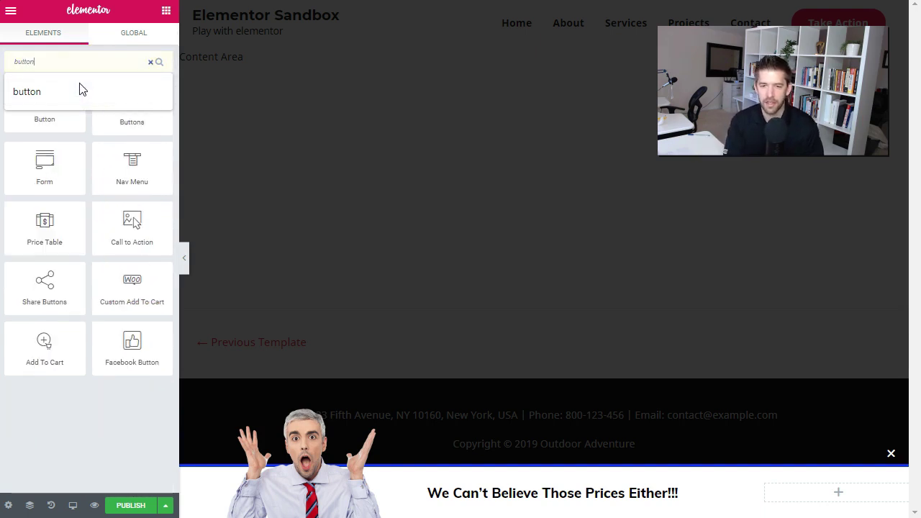
pyautogui.click(102, 420)
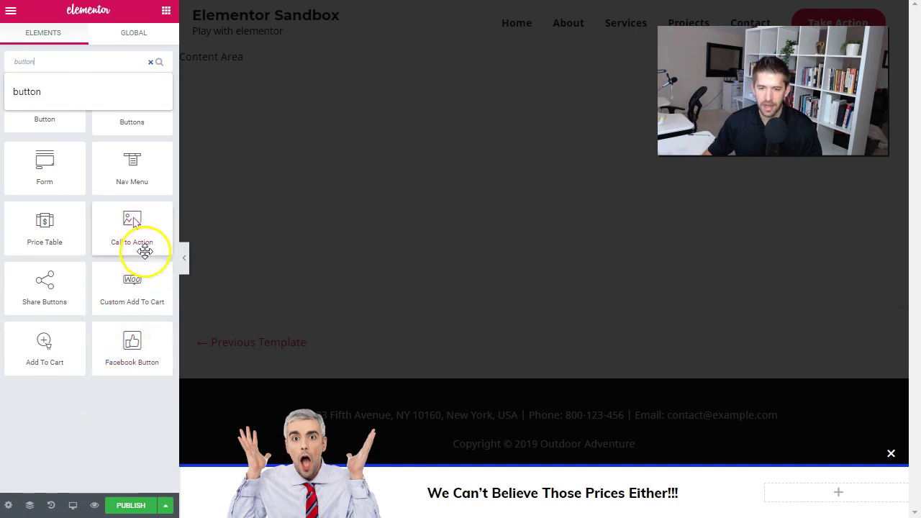
pyautogui.click(79, 374)
pyautogui.moveTo(136, 126); pyautogui.dragTo(829, 485)
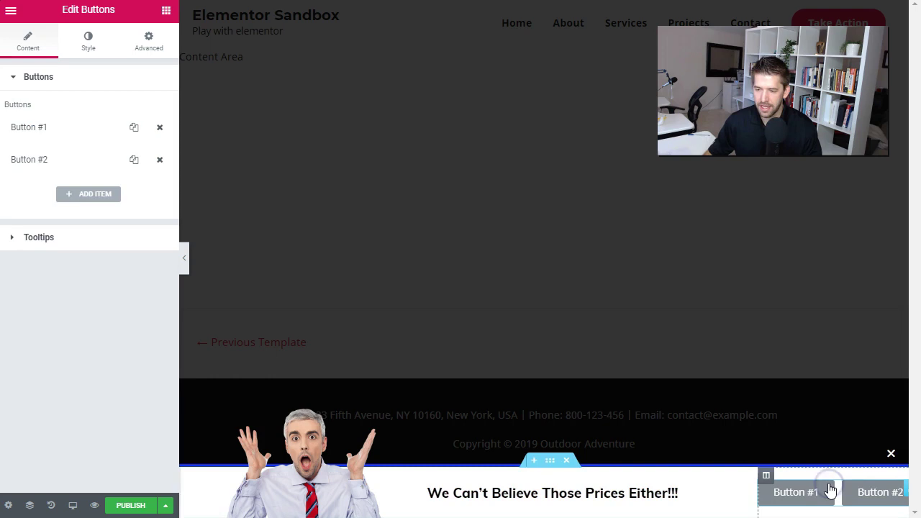
# Widen the bottom bar's column holding the two buttons to about 25.5% so both buttons fit inside the bar.
pyautogui.moveTo(756, 493); pyautogui.dragTo(734, 494)
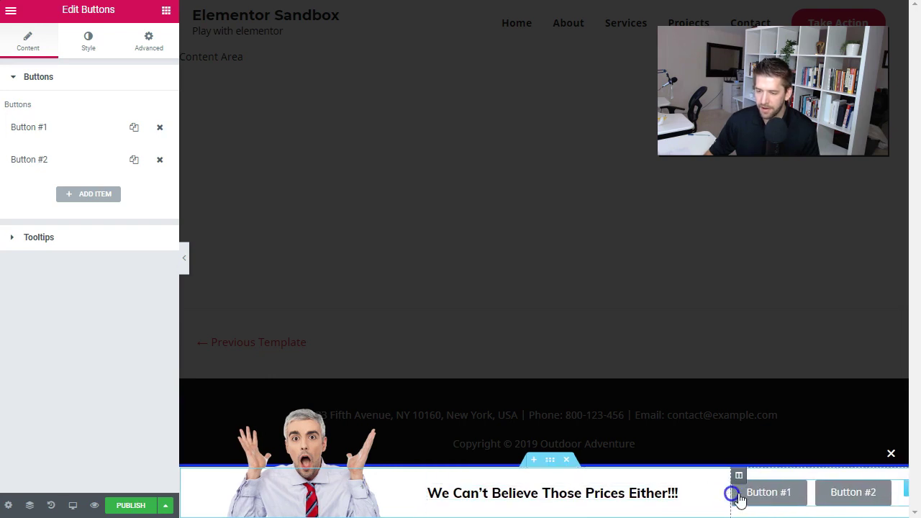
pyautogui.click(740, 476)
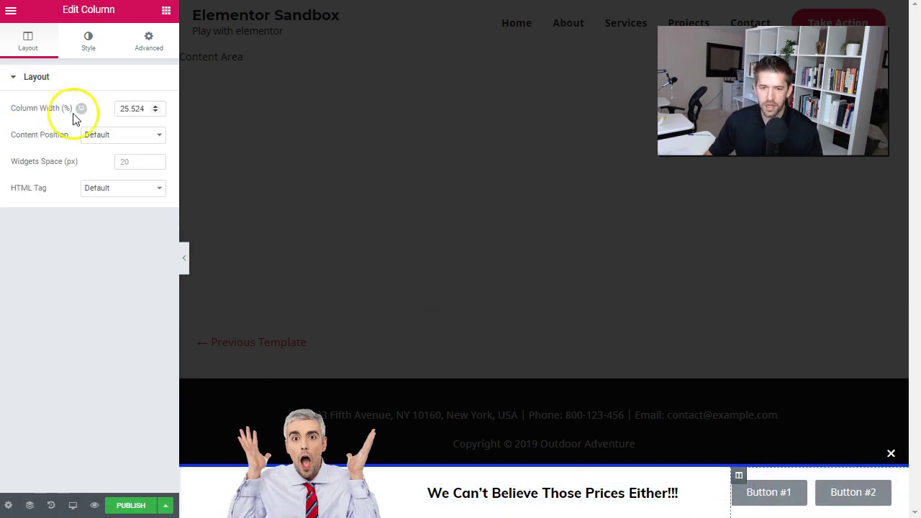
pyautogui.click(86, 38)
# Center the Buttons widget's content both vertically and horizontally within its column.
pyautogui.click(836, 504)
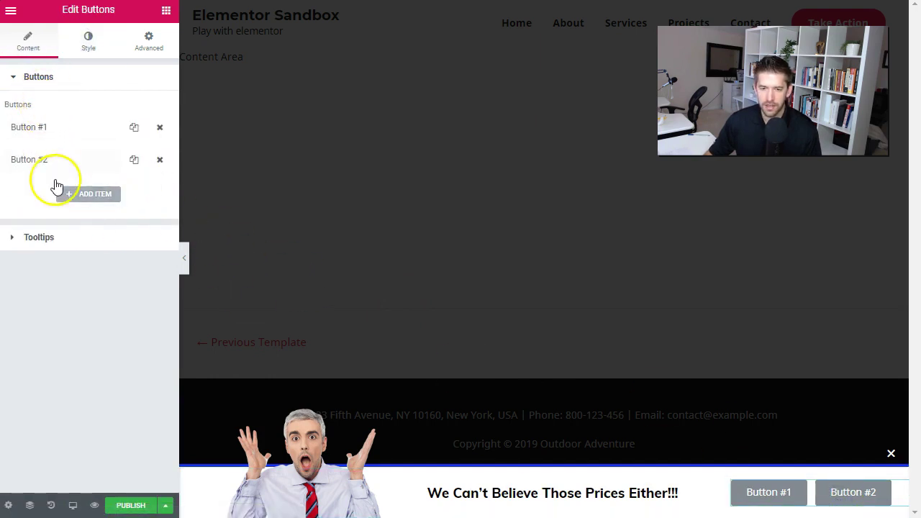
pyautogui.click(81, 41)
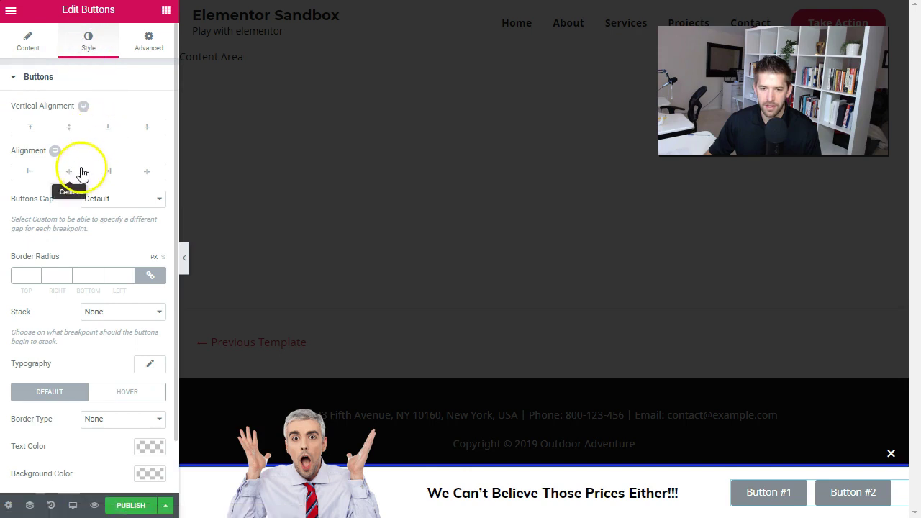
pyautogui.click(75, 133)
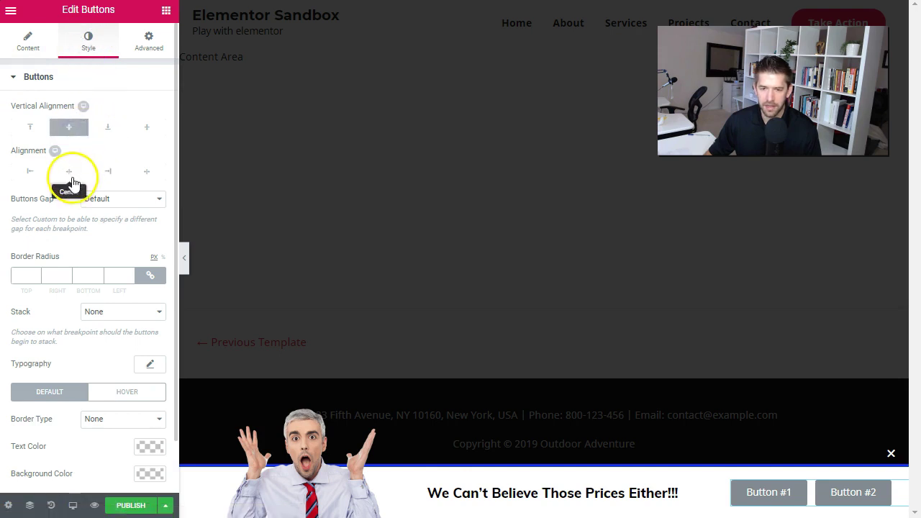
pyautogui.click(67, 174)
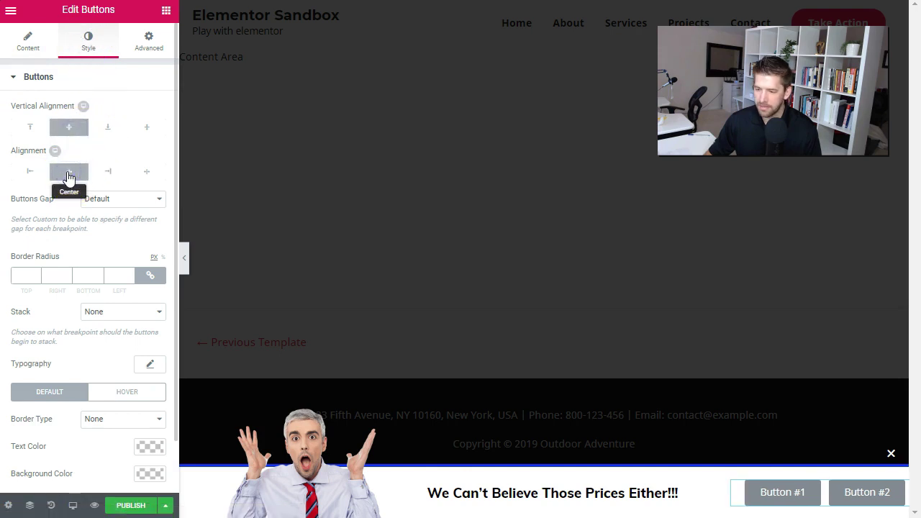
# Change the text of Button #1 to "Beginner".
pyautogui.click(28, 40)
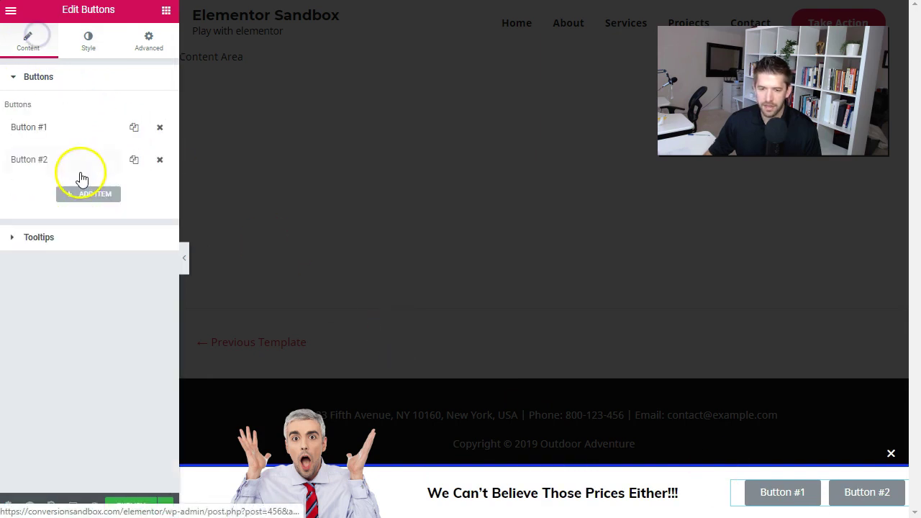
pyautogui.click(59, 127)
pyautogui.click(127, 200)
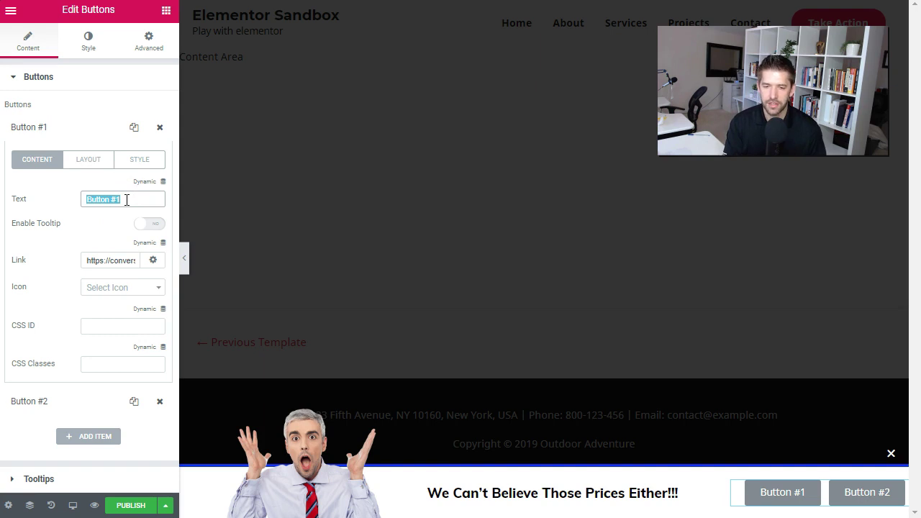
pyautogui.write('Beginner')
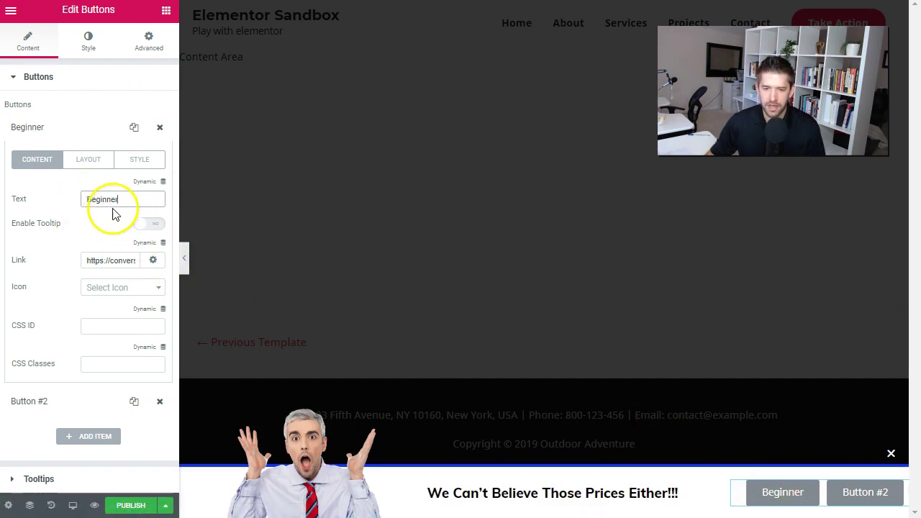
# Replace the Beginner button's link with a dynamic Popup action that opens the "Beginner Segment" popup.
pyautogui.click(101, 261)
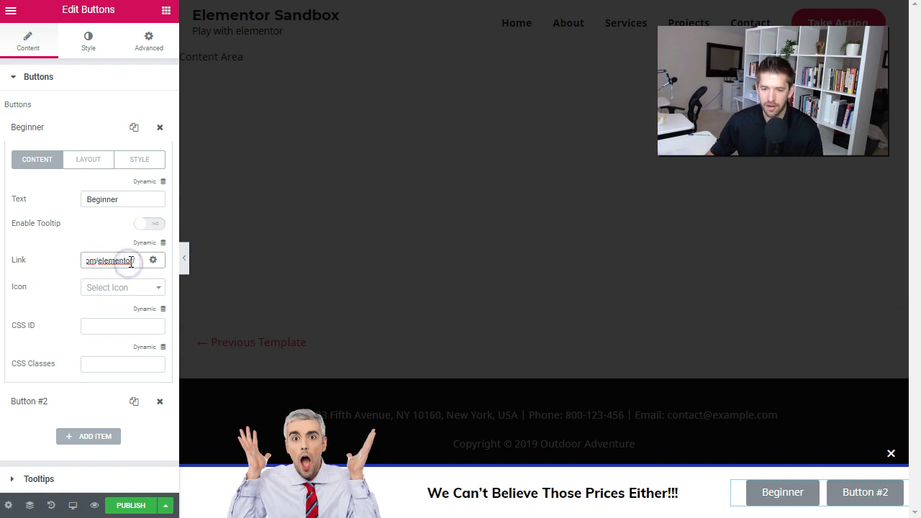
pyautogui.click(159, 245)
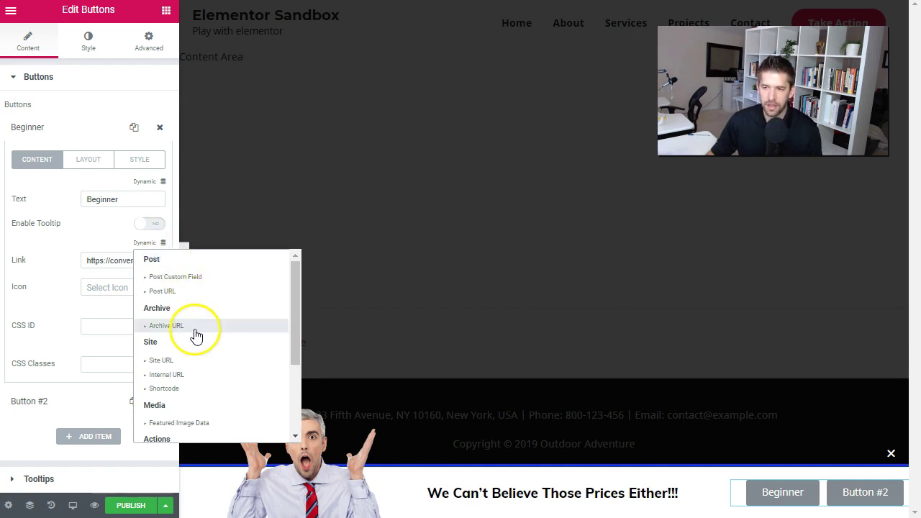
pyautogui.scroll(-1, 208, 333)
pyautogui.scroll(-2, 208, 333)
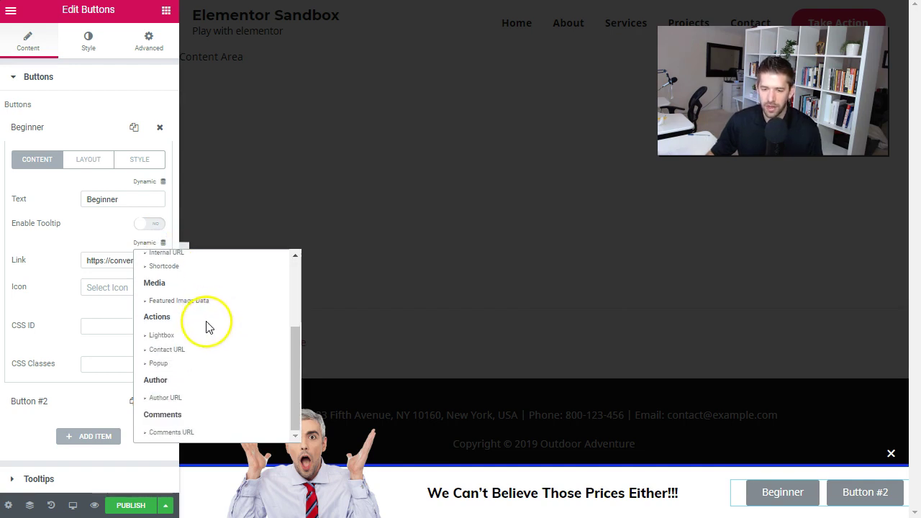
pyautogui.click(159, 366)
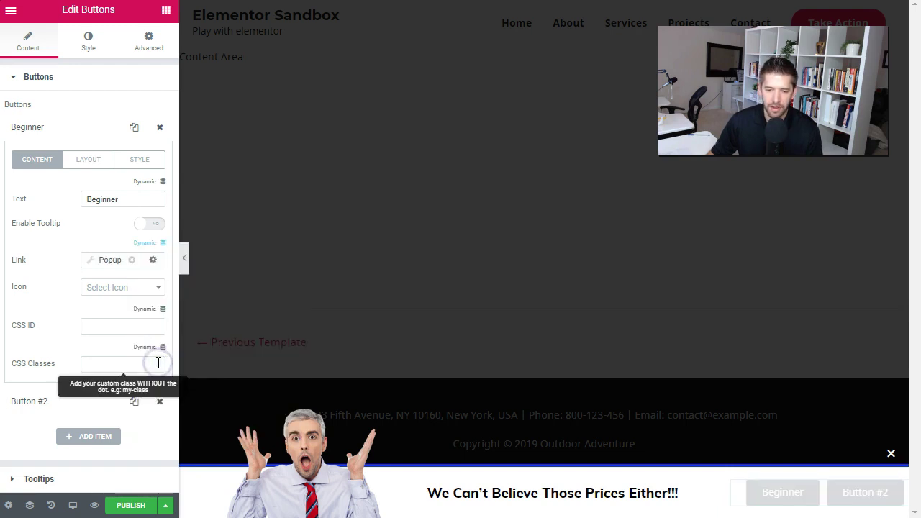
pyautogui.click(91, 259)
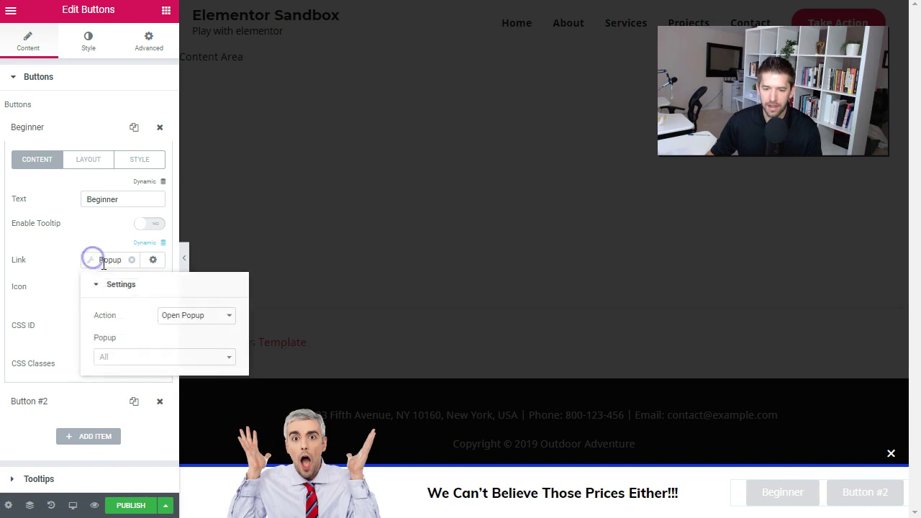
pyautogui.click(205, 317)
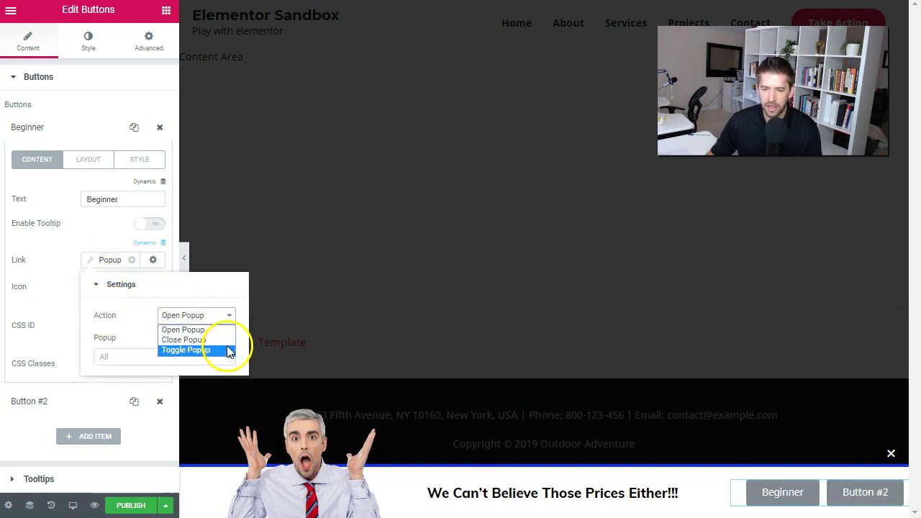
pyautogui.click(192, 317)
pyautogui.click(157, 357)
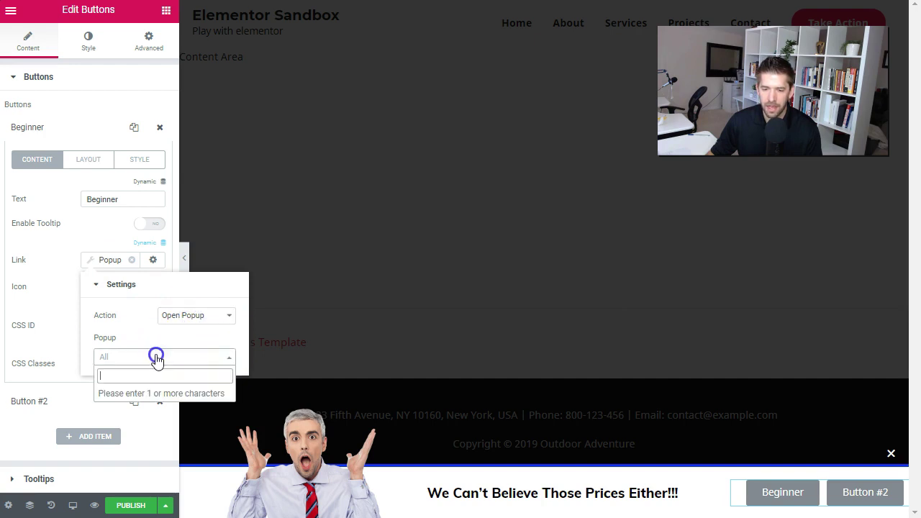
pyautogui.click(151, 372)
pyautogui.write('beg')
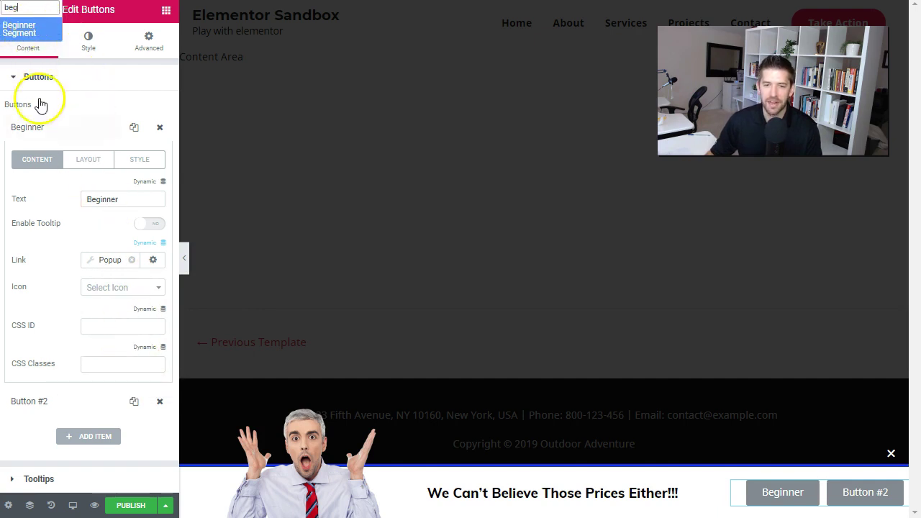
pyautogui.click(19, 33)
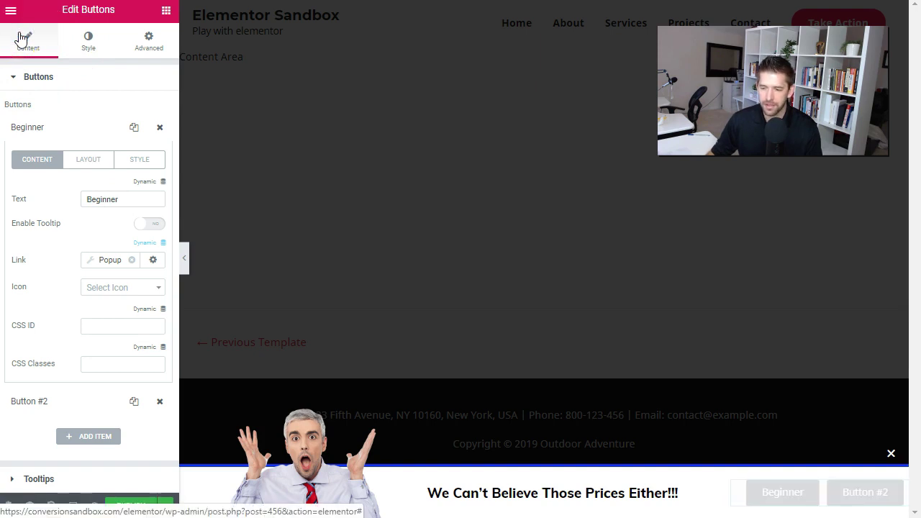
# Set the default background color of the Buttons widget to green #0fd855.
pyautogui.click(87, 42)
pyautogui.scroll(-1, 96, 369)
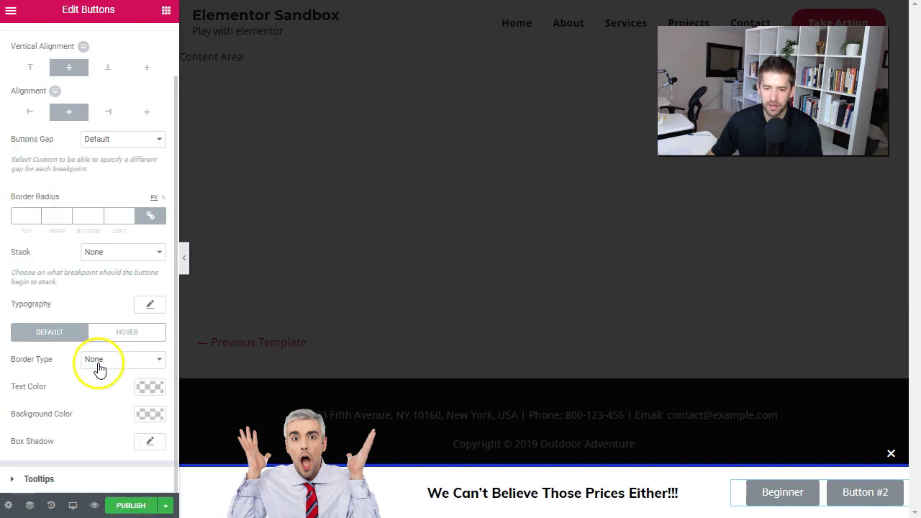
pyautogui.click(157, 421)
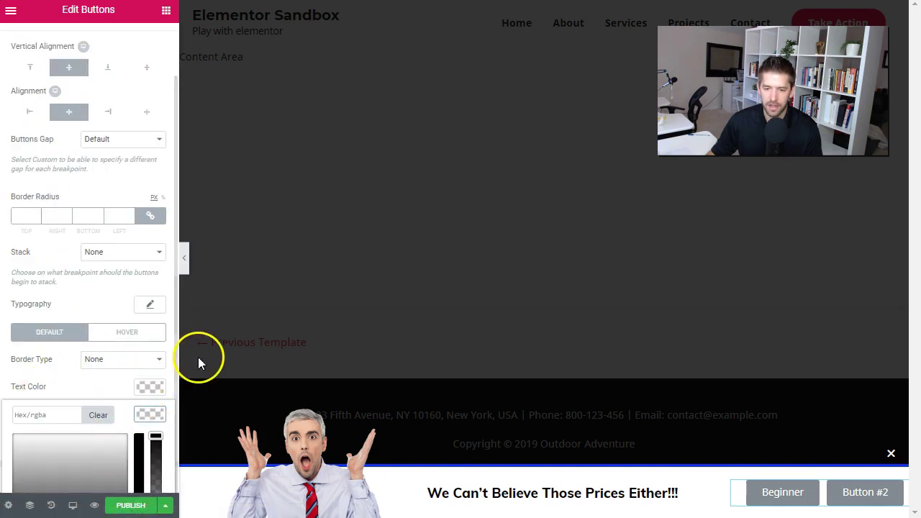
pyautogui.scroll(-1, 151, 324)
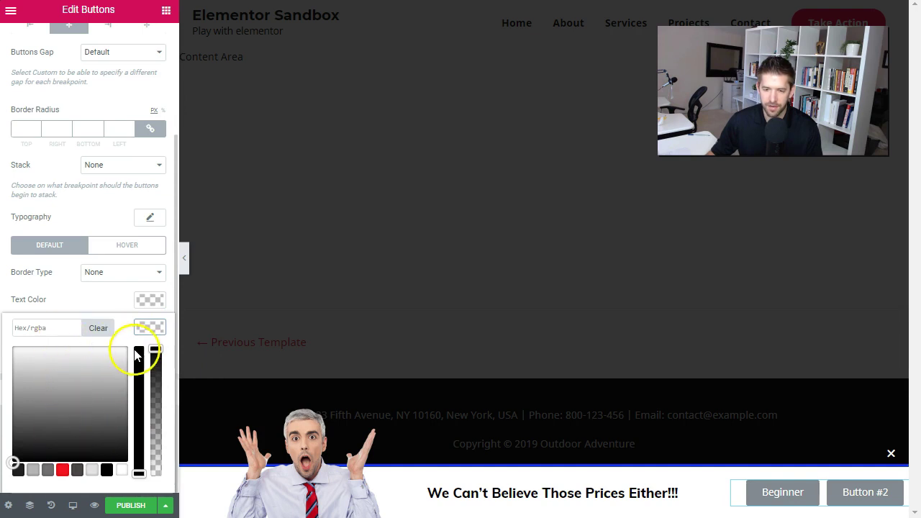
pyautogui.moveTo(111, 400); pyautogui.dragTo(85, 361)
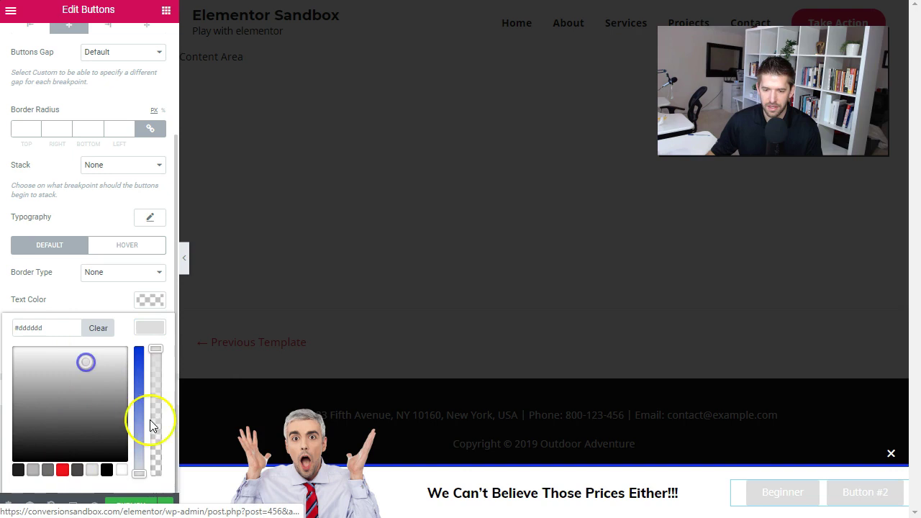
pyautogui.moveTo(140, 469); pyautogui.dragTo(142, 358)
pyautogui.moveTo(85, 376); pyautogui.dragTo(58, 364)
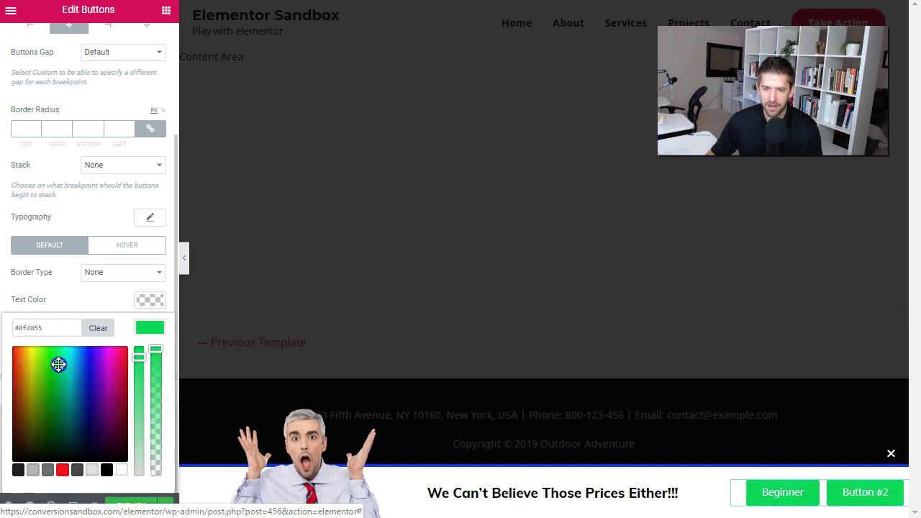
# Change the text of Button #2 to "Advanced".
pyautogui.click(29, 40)
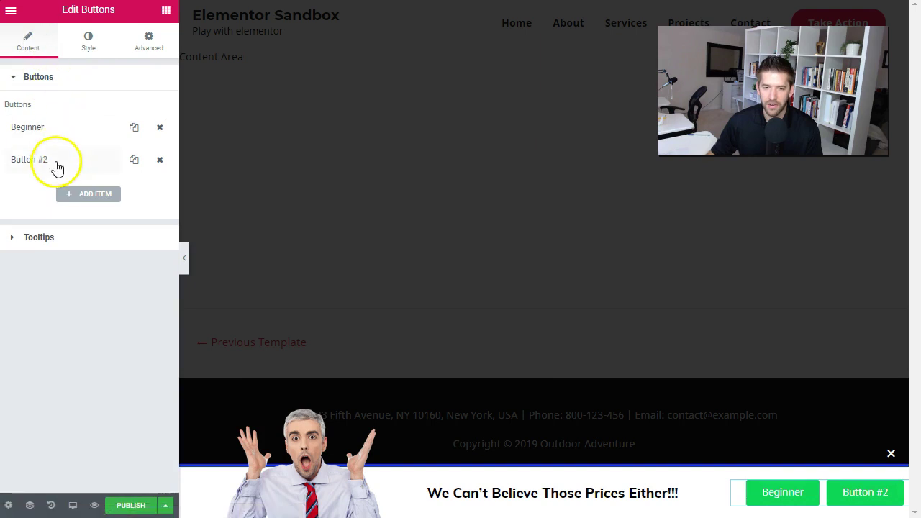
pyautogui.click(56, 162)
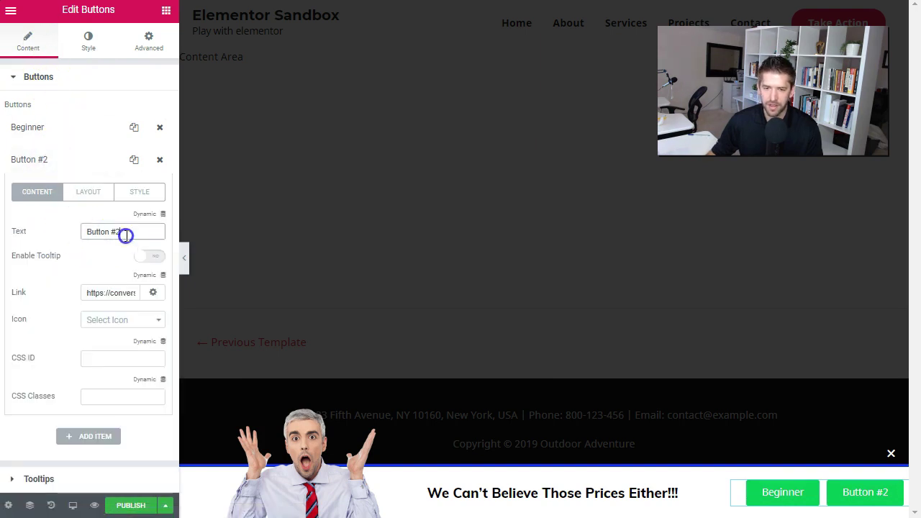
pyautogui.write('Advanced')
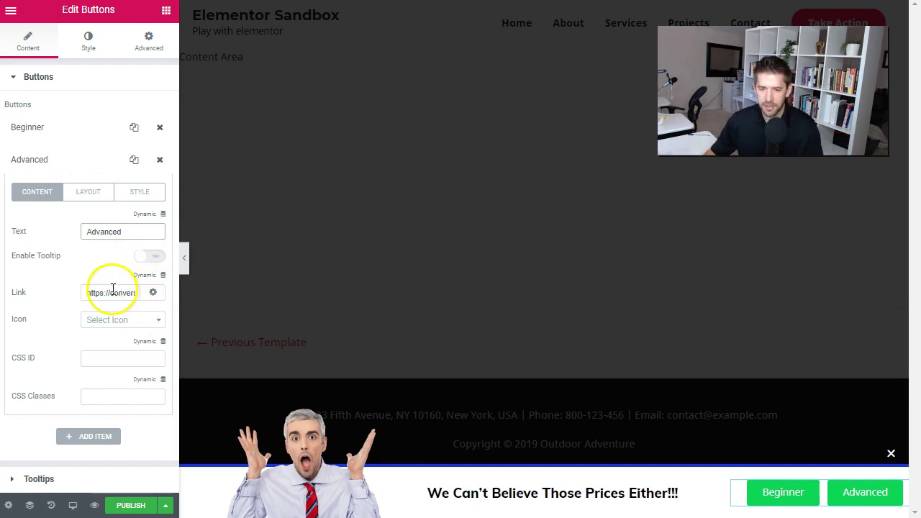
# Replace the Advanced button's link with a dynamic Popup action that opens the "Advanced Segment" popup.
pyautogui.click(156, 275)
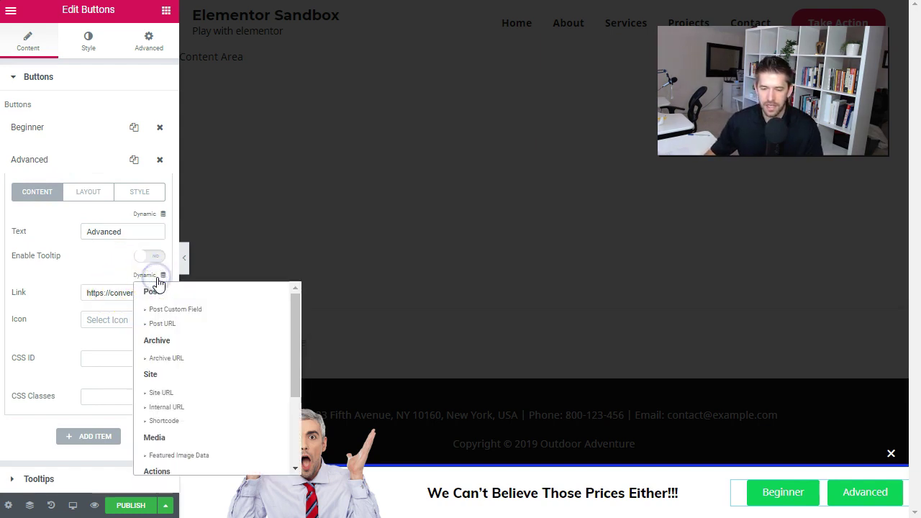
pyautogui.scroll(-2, 180, 322)
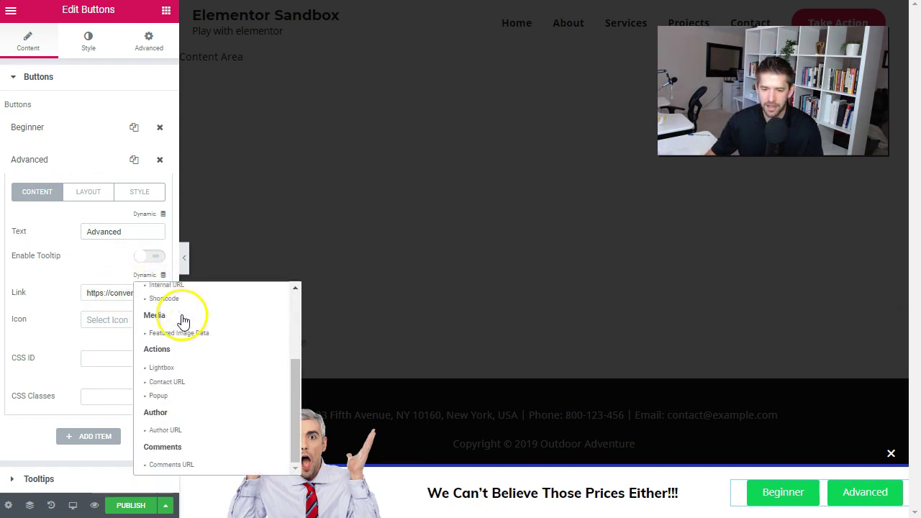
pyautogui.click(158, 396)
pyautogui.click(95, 292)
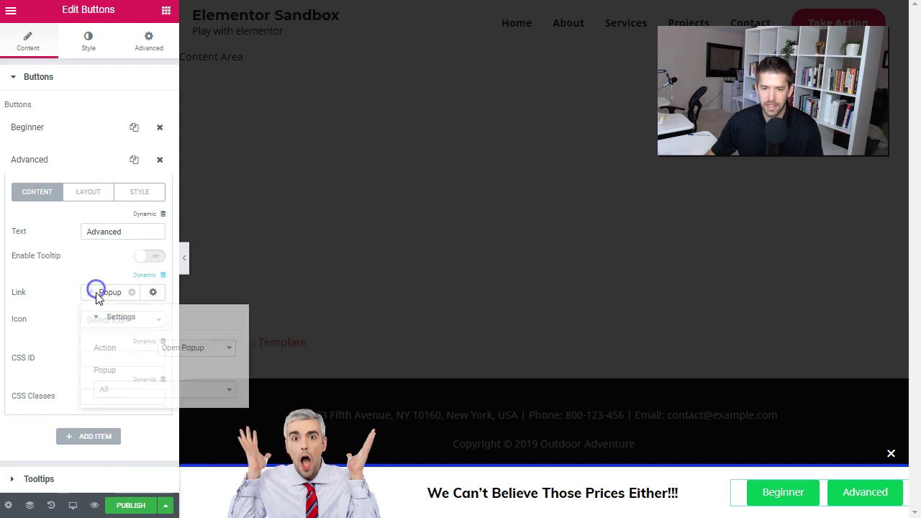
pyautogui.click(157, 389)
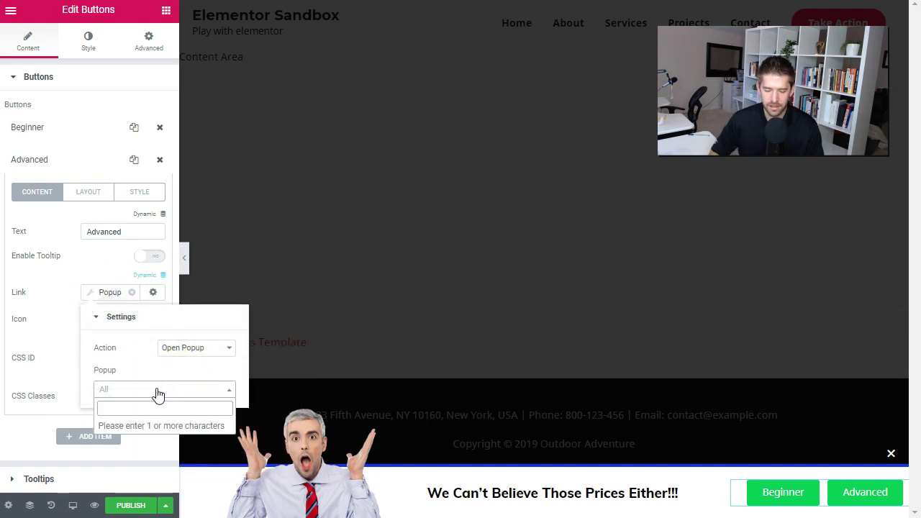
pyautogui.write('advanced')
pyautogui.click(153, 433)
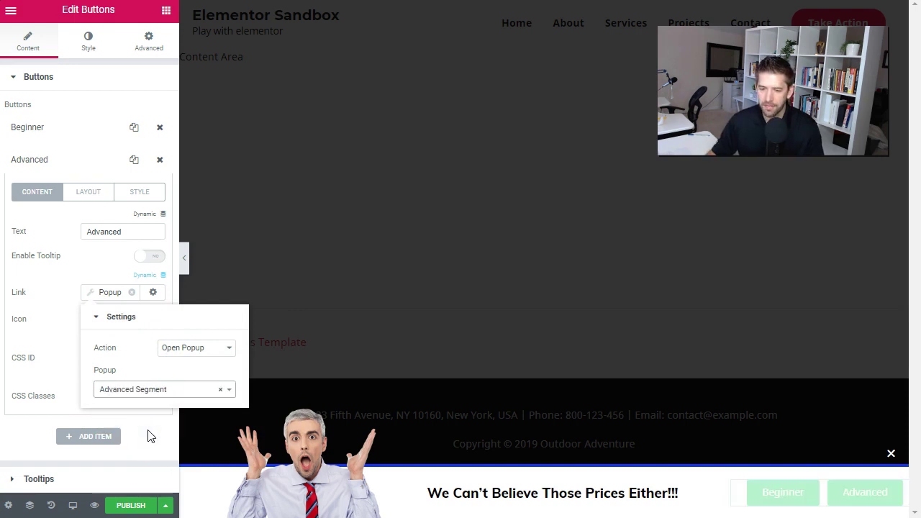
pyautogui.click(48, 354)
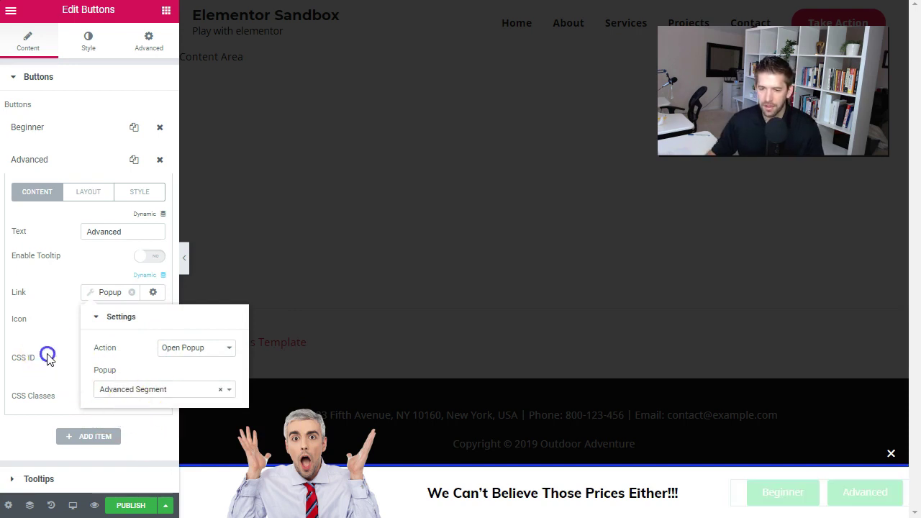
# Enable custom styling for the Advanced button and set its default background color to purple #8c00dd.
pyautogui.click(133, 192)
pyautogui.click(157, 219)
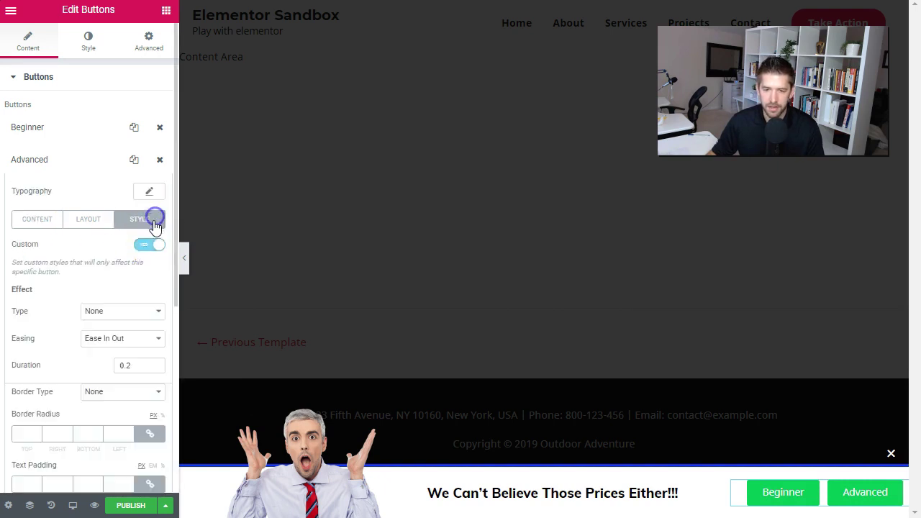
pyautogui.scroll(-2, 56, 322)
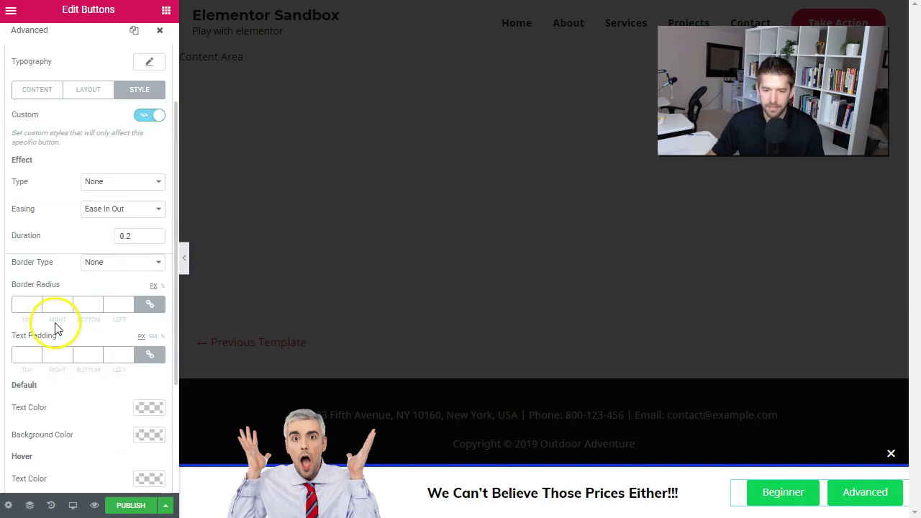
pyautogui.click(140, 433)
pyautogui.scroll(-3, 134, 370)
pyautogui.moveTo(138, 402); pyautogui.dragTo(143, 271)
pyautogui.moveTo(88, 304)
pyautogui.mouseDown()
pyautogui.moveTo(84, 294)
pyautogui.moveTo(123, 295)
pyautogui.moveTo(102, 298)
pyautogui.mouseUp()
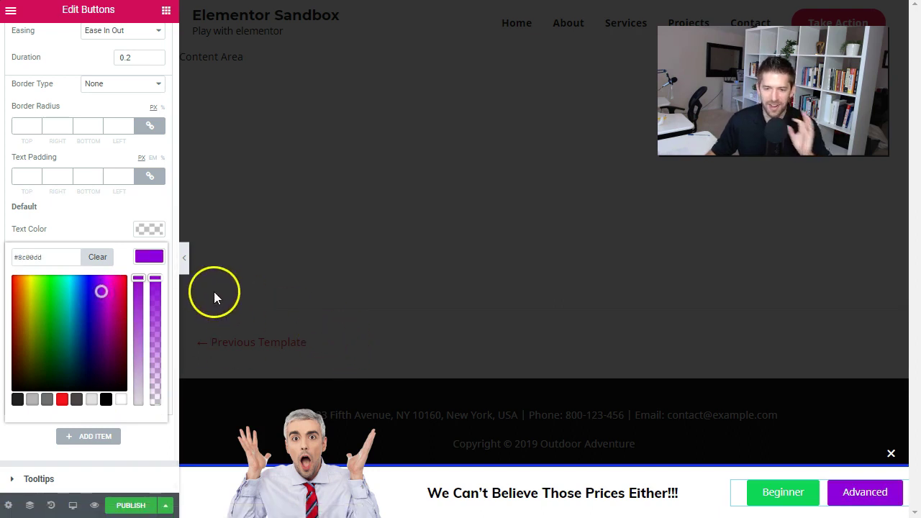
# Change the bar's heading text to "Where Are You In Your Business?".
pyautogui.click(104, 226)
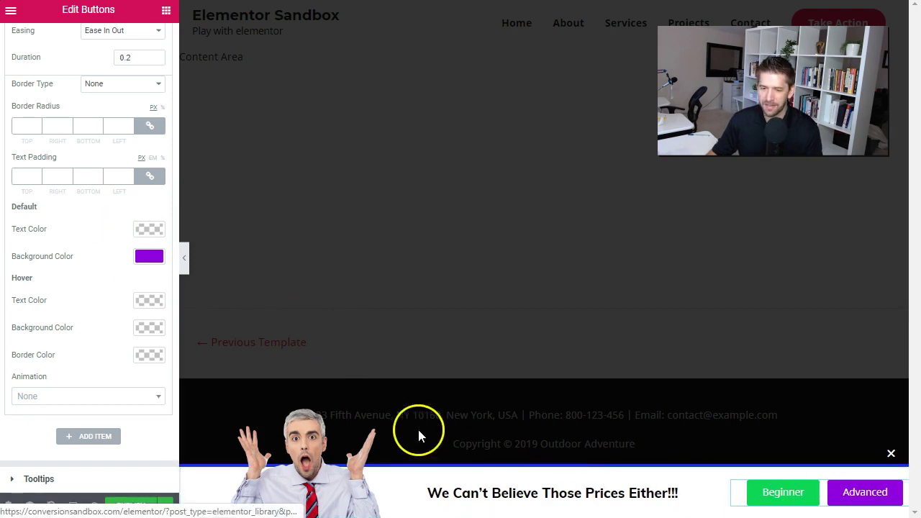
pyautogui.click(542, 492)
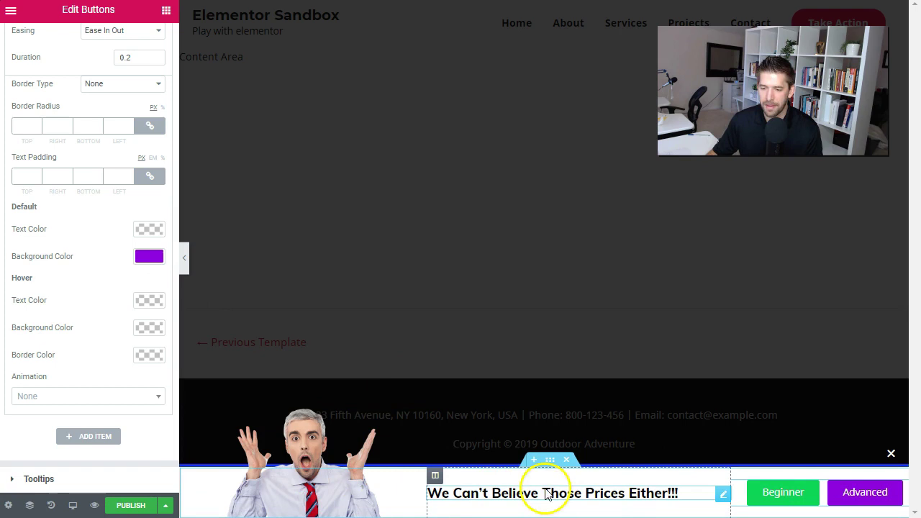
pyautogui.tripleClick(539, 493)
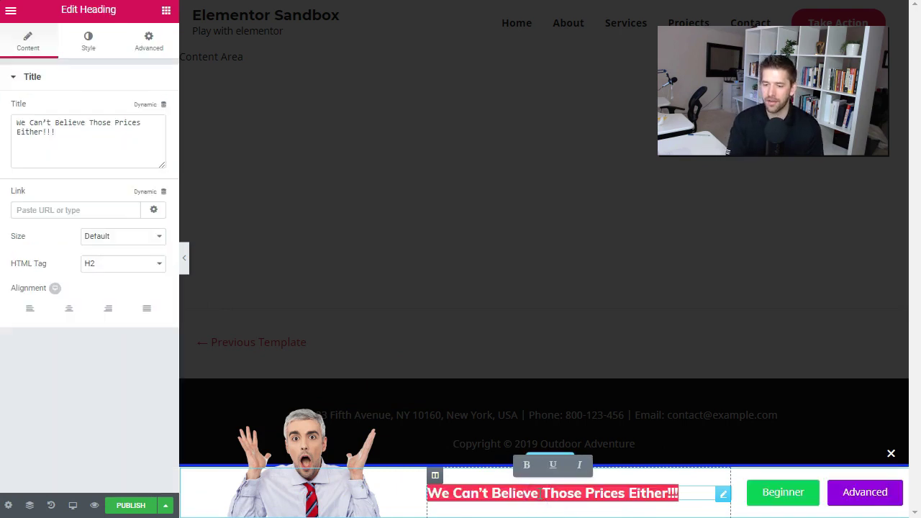
pyautogui.write('Where Are You In Your Business?')
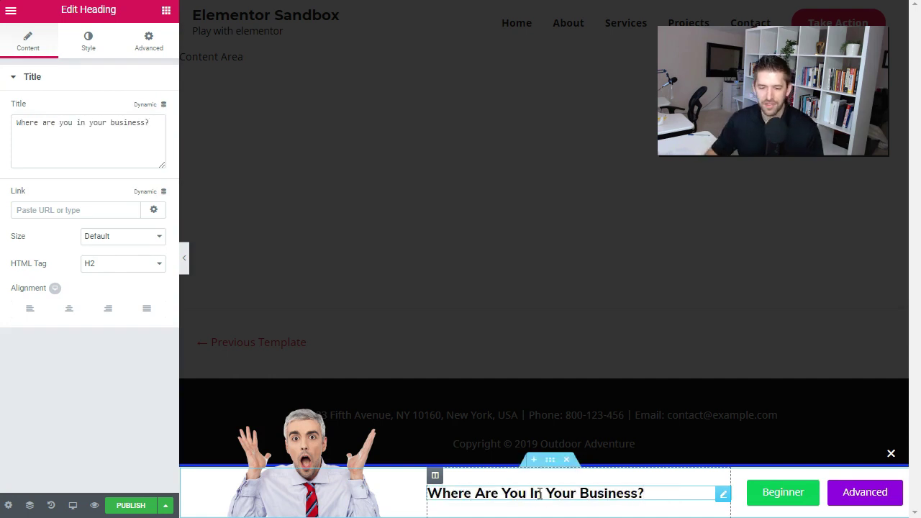
# Preview the bar on the site and test the popups that its Beginner and Advanced buttons open.
pyautogui.click(165, 504)
pyautogui.click(48, 367)
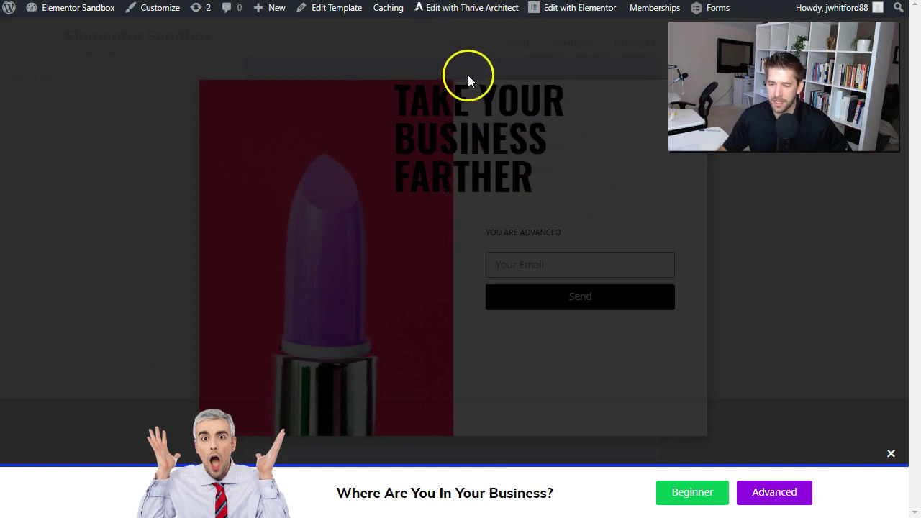
pyautogui.click(692, 501)
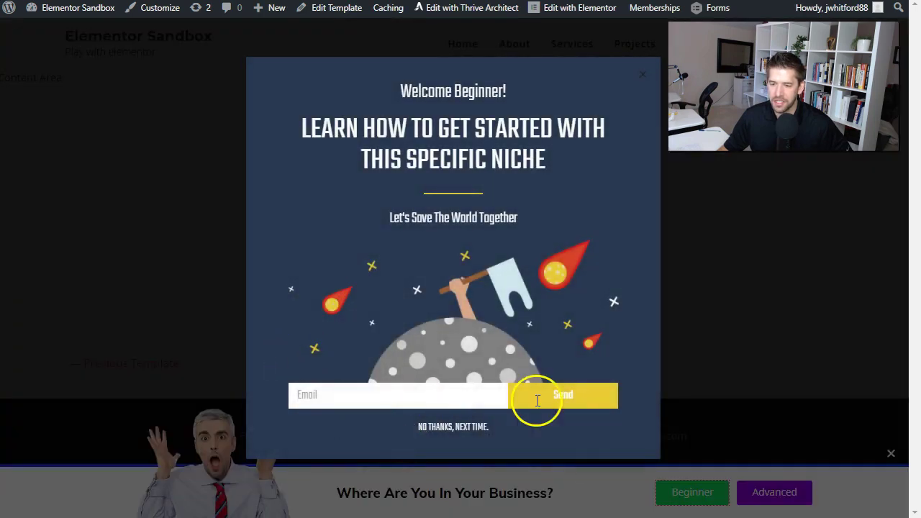
pyautogui.click(640, 78)
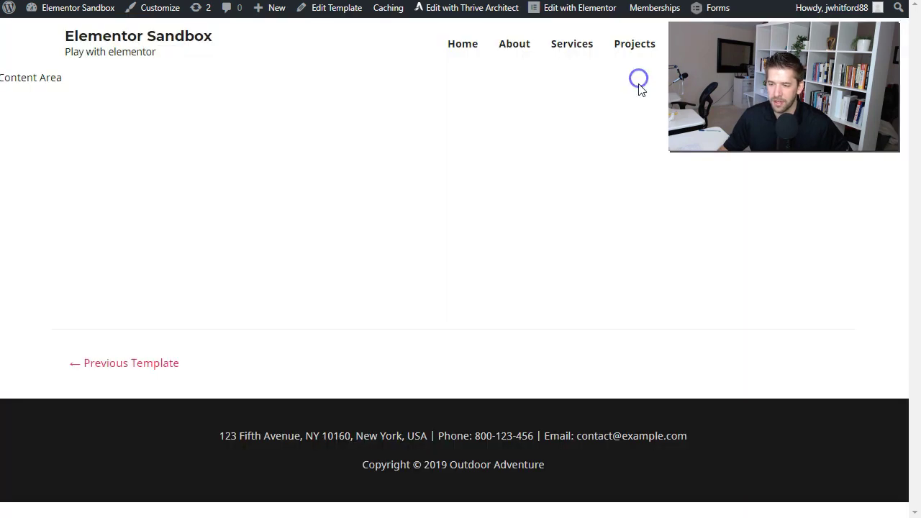
pyautogui.press('F5')
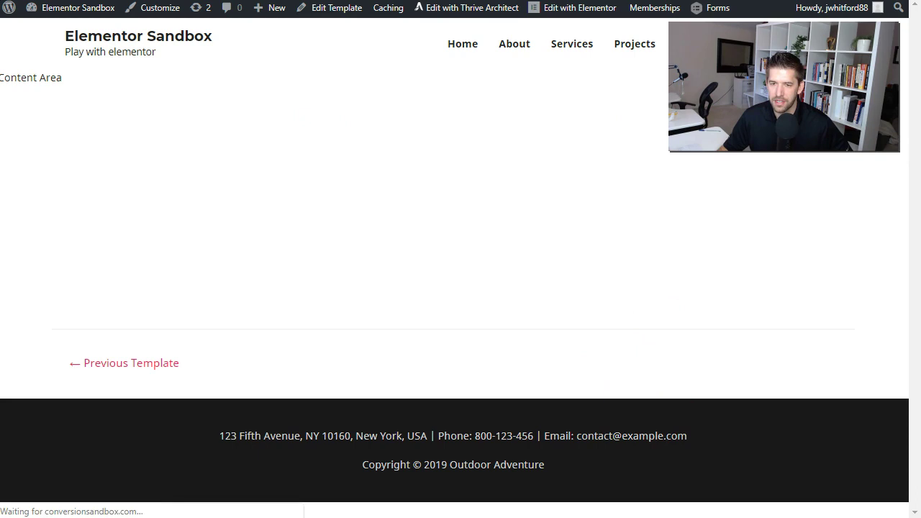
pyautogui.click(787, 506)
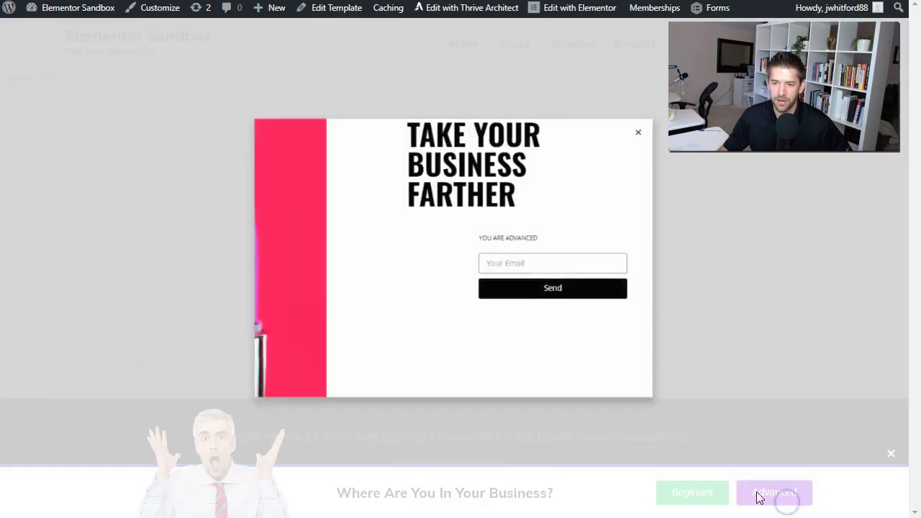
pyautogui.click(156, 105)
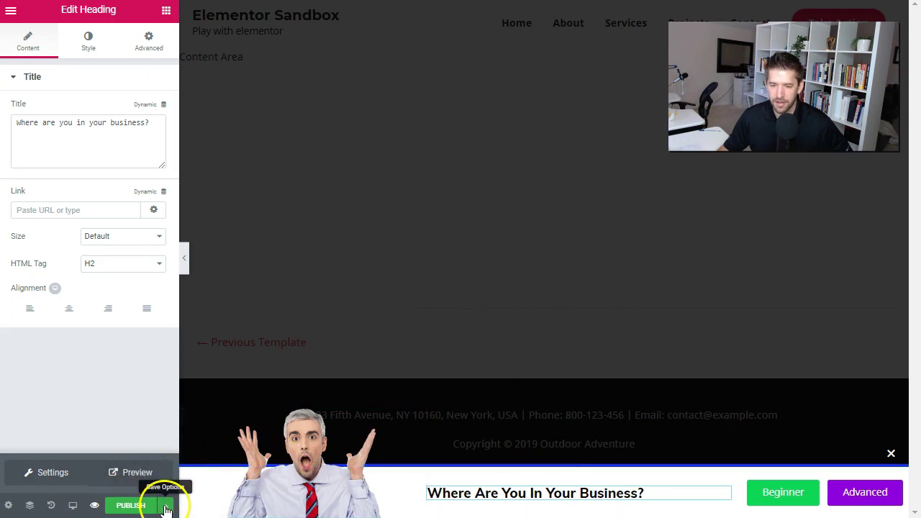
# Publish the bar with an Include Entire Site condition and an On Page Load trigger within 0 seconds.
pyautogui.click(154, 505)
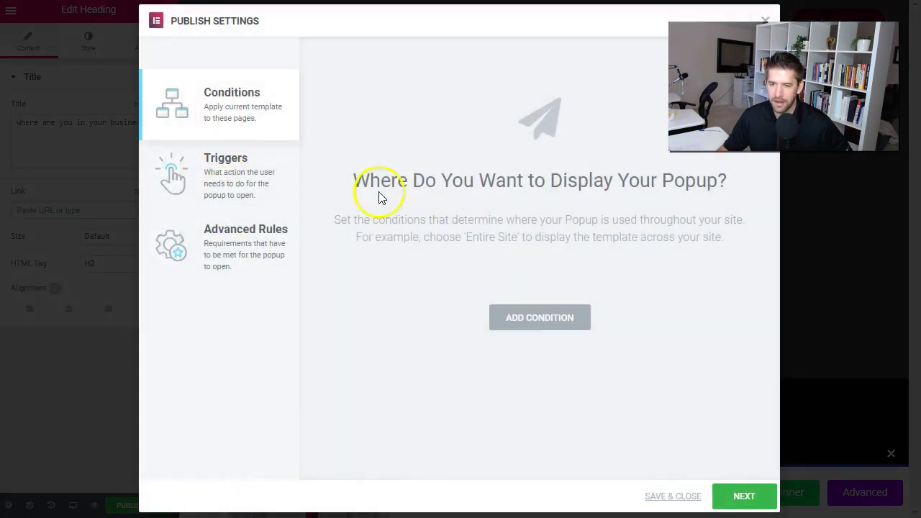
pyautogui.click(569, 336)
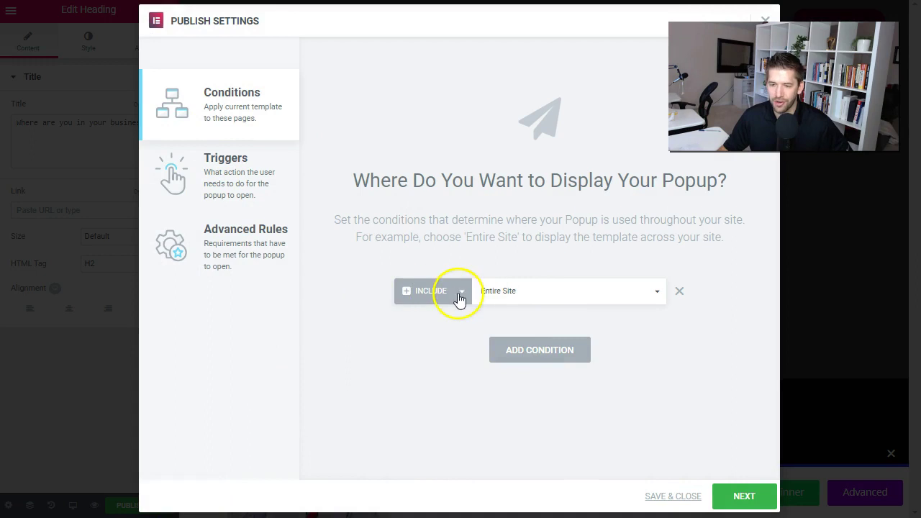
pyautogui.click(735, 499)
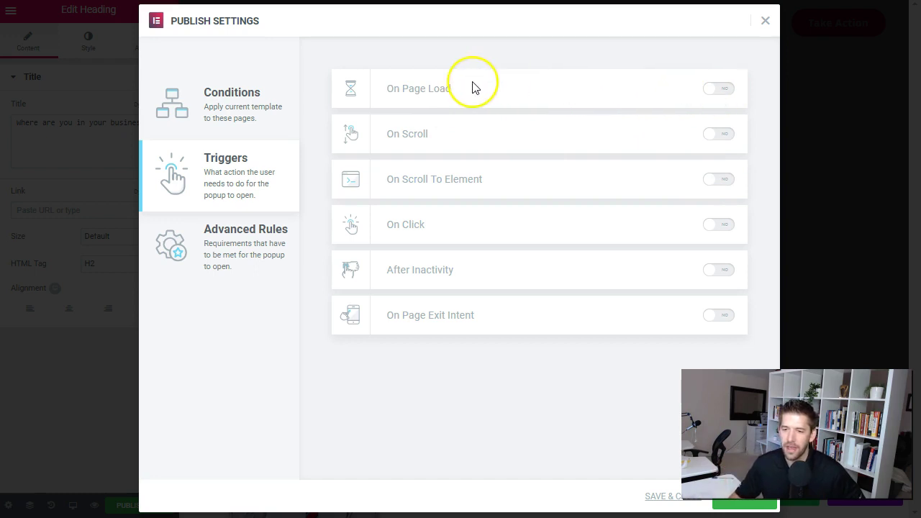
pyautogui.click(723, 94)
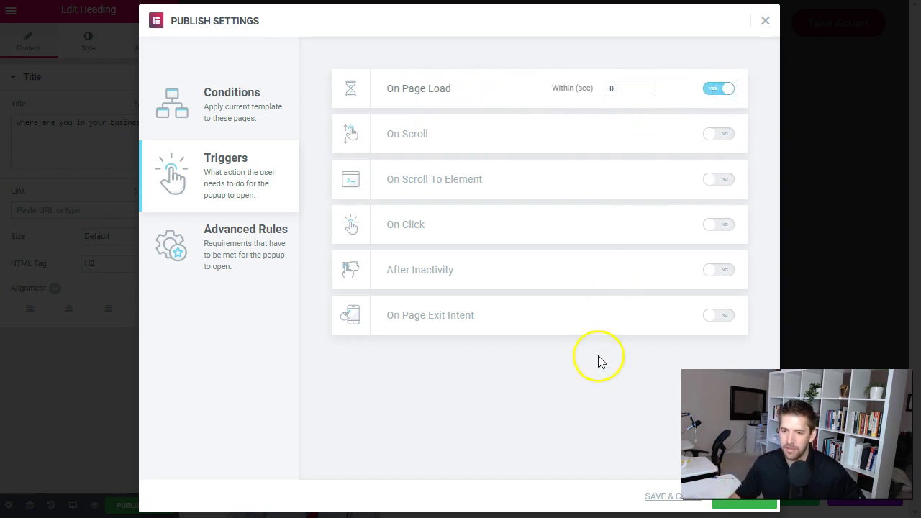
pyautogui.click(743, 496)
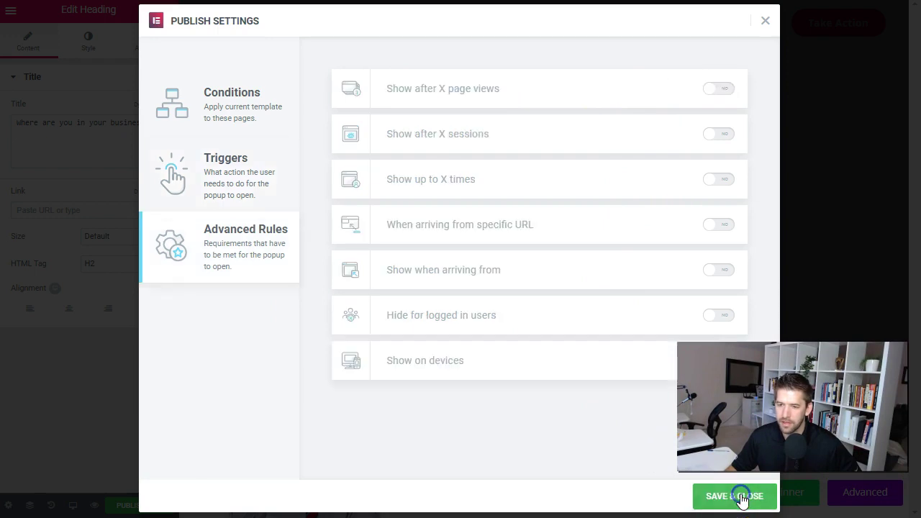
pyautogui.click(729, 495)
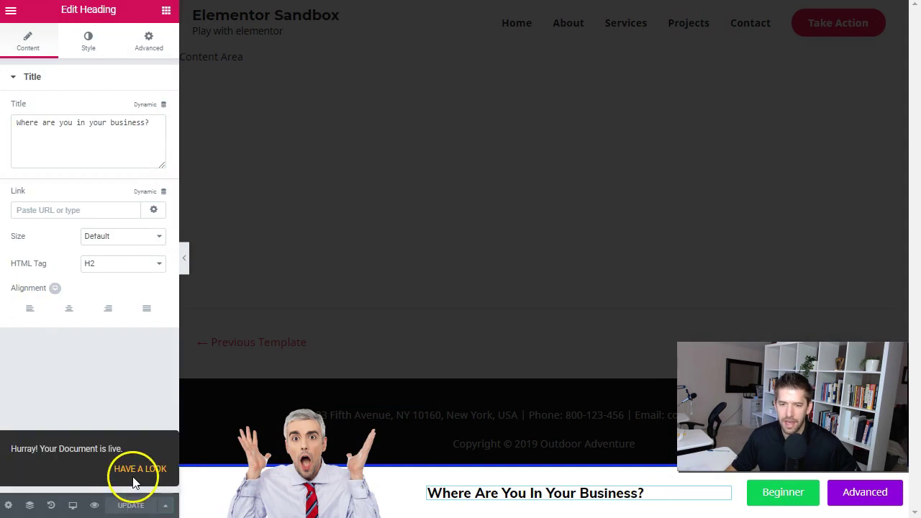
# Exit the popup editor to the WordPress dashboard and add a new page titled "beginner thanks".
pyautogui.click(12, 10)
pyautogui.click(70, 378)
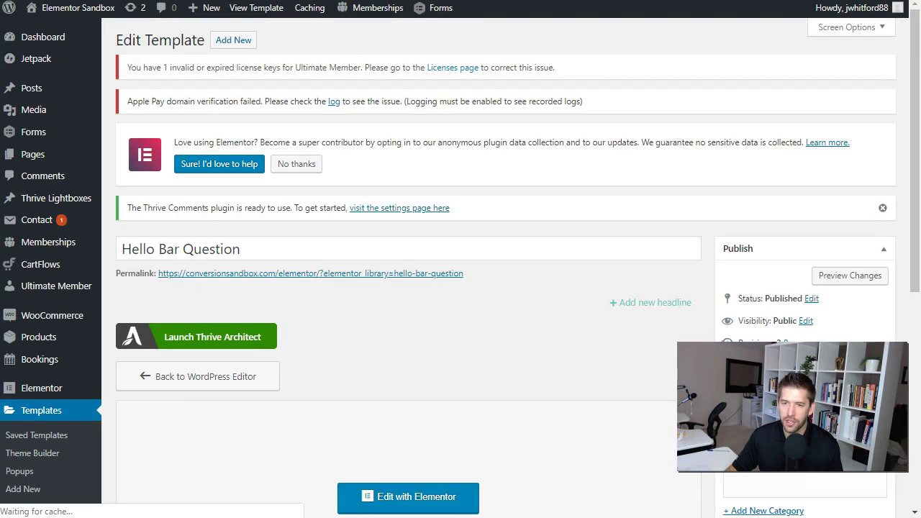
pyautogui.moveTo(77, 160)
pyautogui.click(129, 175)
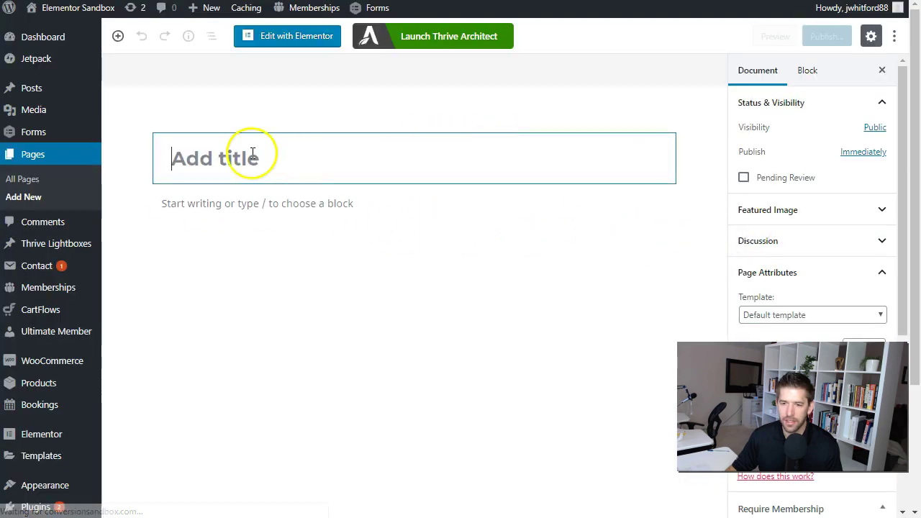
pyautogui.click(250, 155)
pyautogui.write('be')
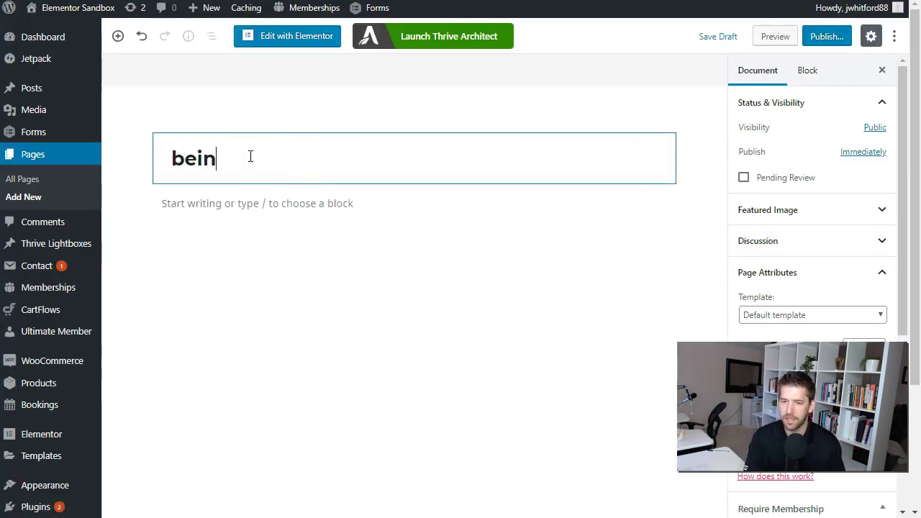
pyautogui.write('ginner thanks')
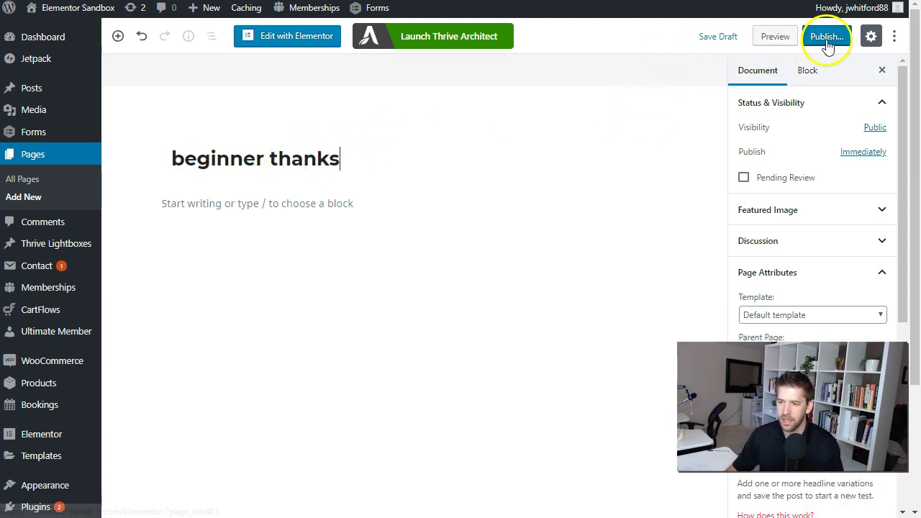
# Add the paragraph "Thanks for signing up to the beginner course!" below the page title.
pyautogui.click(318, 206)
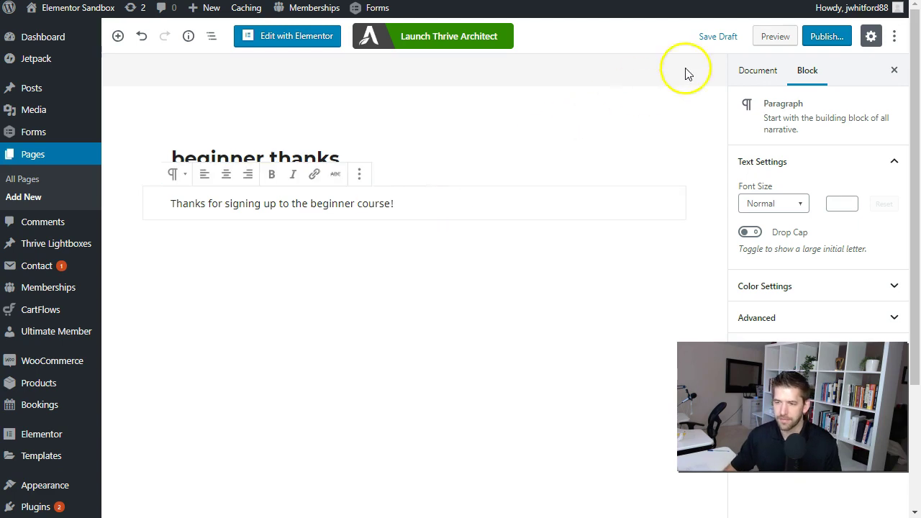
pyautogui.click(503, 159)
pyautogui.click(352, 157)
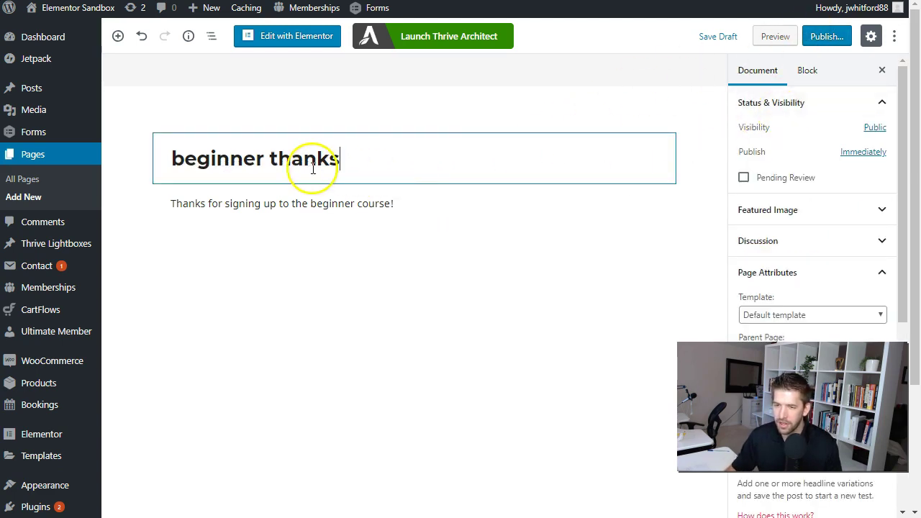
# Save the "beginner thanks" page as a draft, check its permalink and publish it.
pyautogui.click(728, 37)
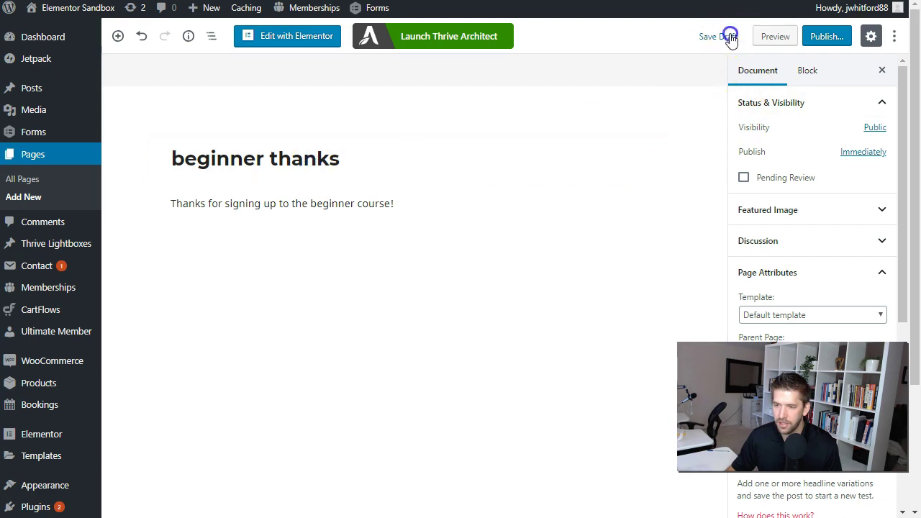
pyautogui.click(388, 135)
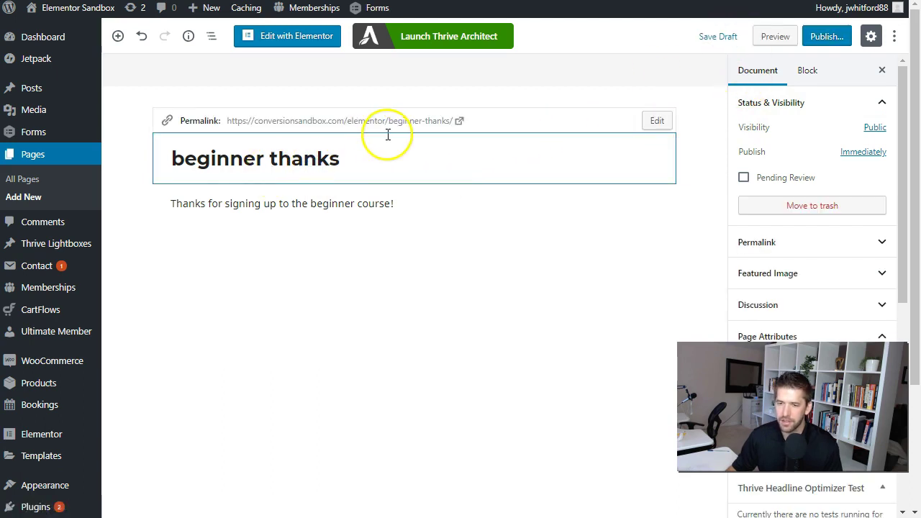
pyautogui.click(821, 36)
pyautogui.click(819, 38)
pyautogui.click(303, 230)
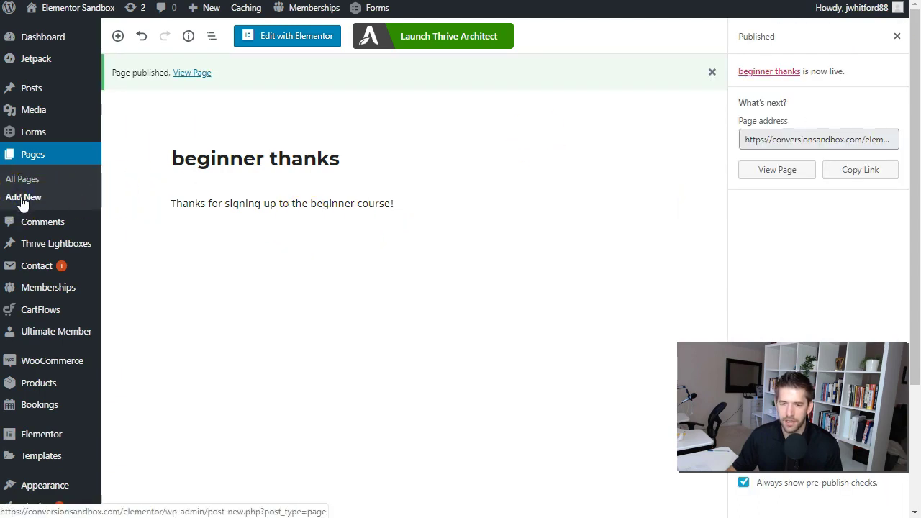
# Publish a new page titled "advanced thanks" with the paragraph "You are an awesome advanced user! Here's a one time offer for you!".
pyautogui.click(22, 204)
pyautogui.click(261, 157)
pyautogui.write('advanced thanks')
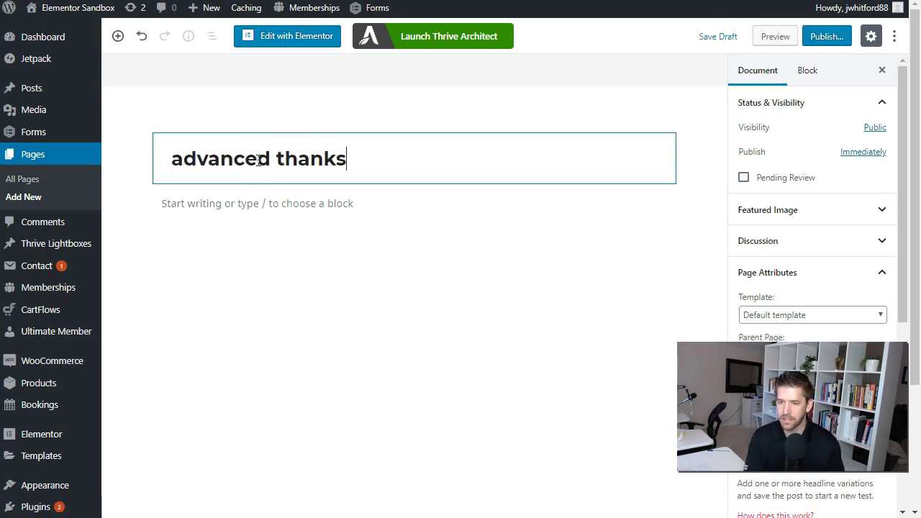
pyautogui.press('Return')
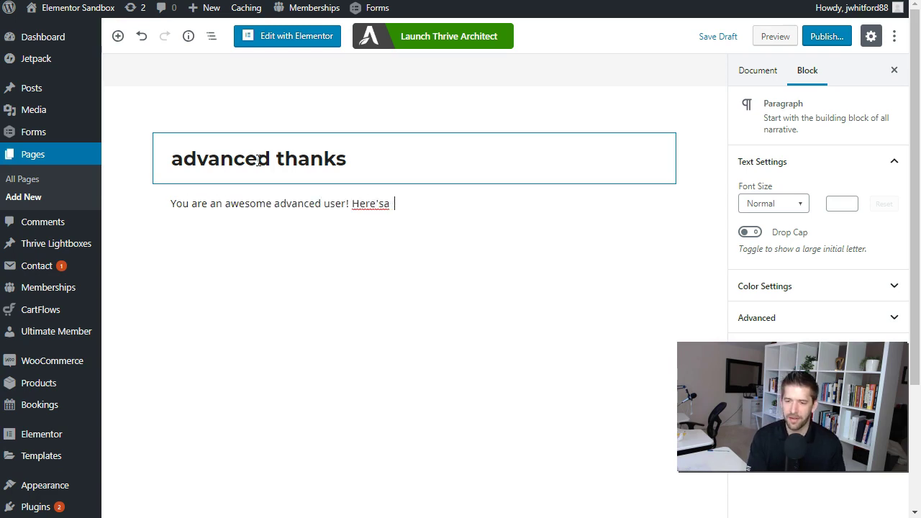
pyautogui.write("You are an awesome advanced user! Here's a one time offer for you!")
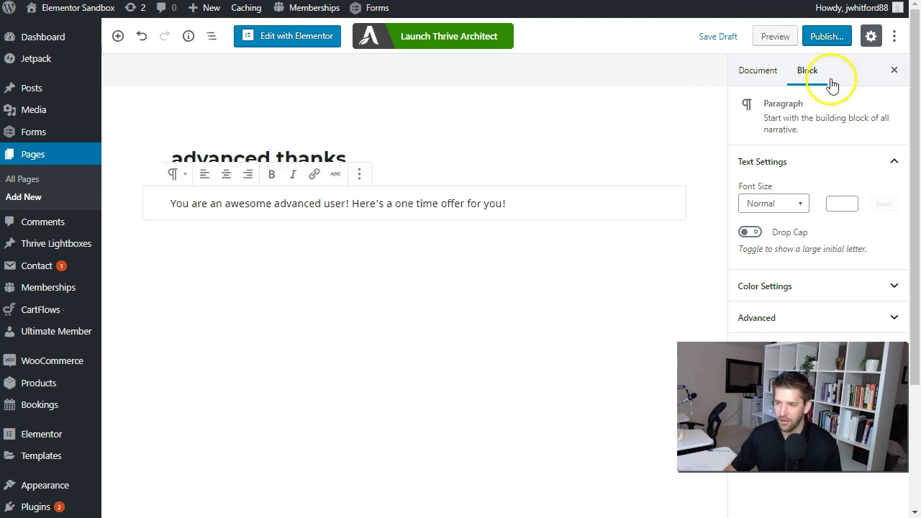
pyautogui.click(826, 36)
pyautogui.click(825, 36)
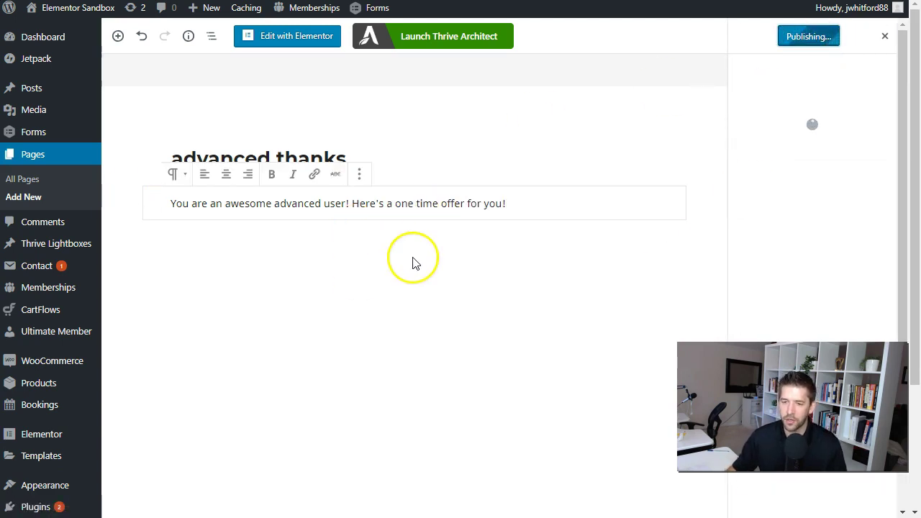
# Switch to Google Slides and review the Survey Funnel diagram with its segmented results.
pyautogui.click(278, 260)
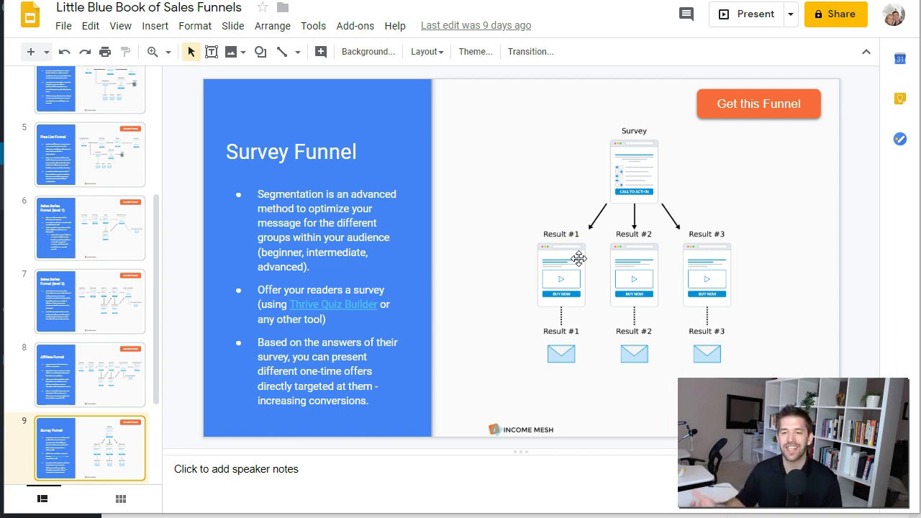
pyautogui.click(579, 248)
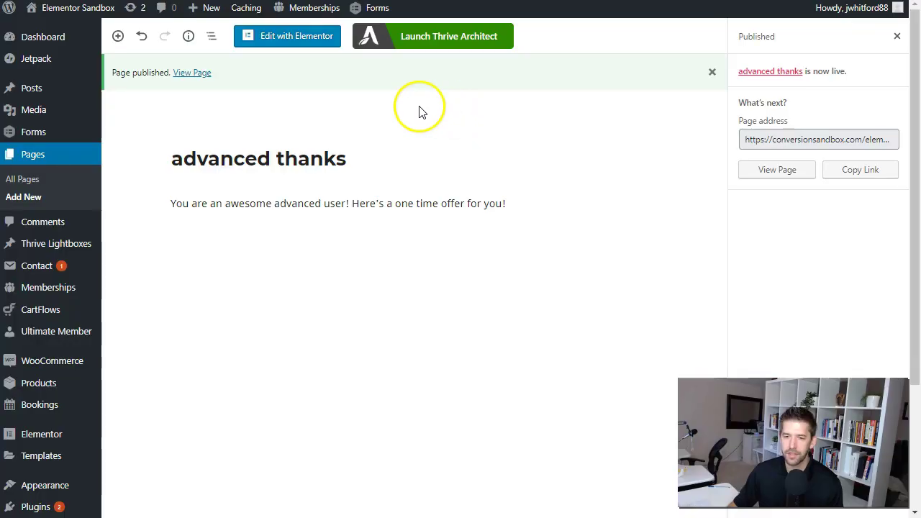
# Visit the live site's home page from WordPress and check how the survey bar displays over it.
pyautogui.moveTo(72, 9)
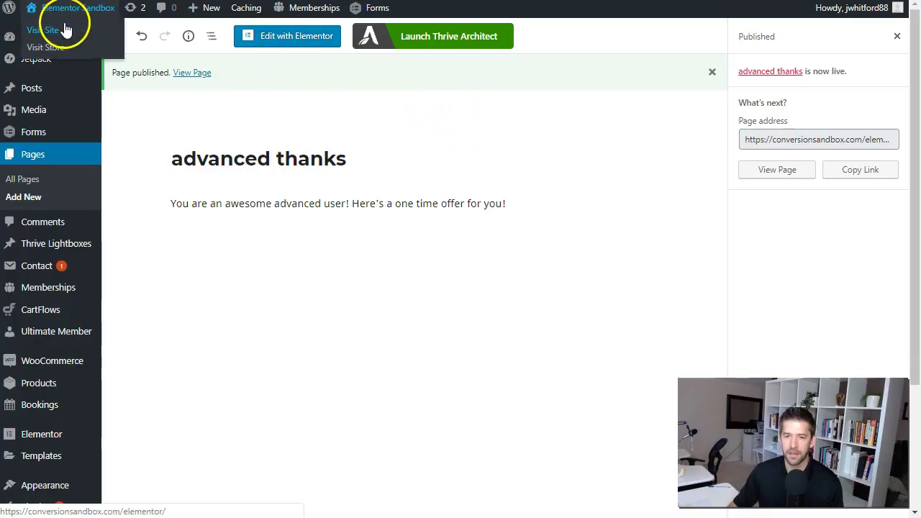
pyautogui.click(78, 30)
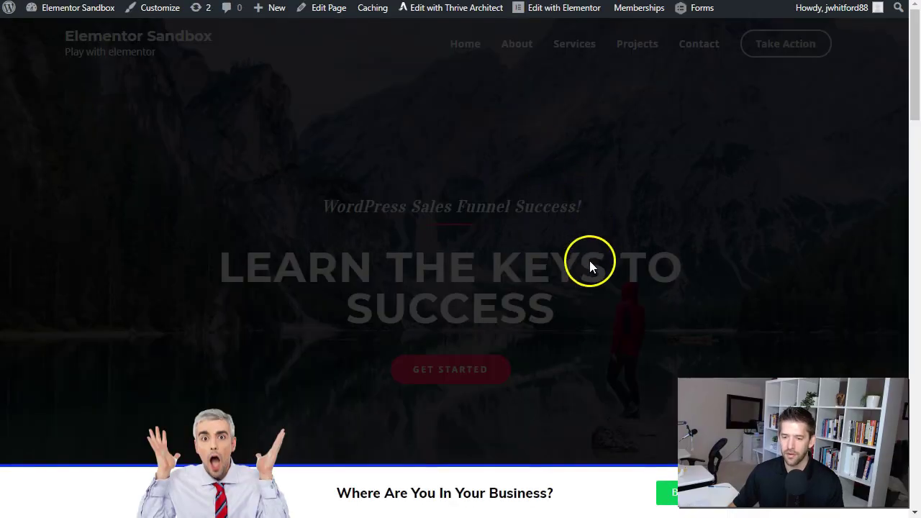
pyautogui.scroll(-2, 589, 260)
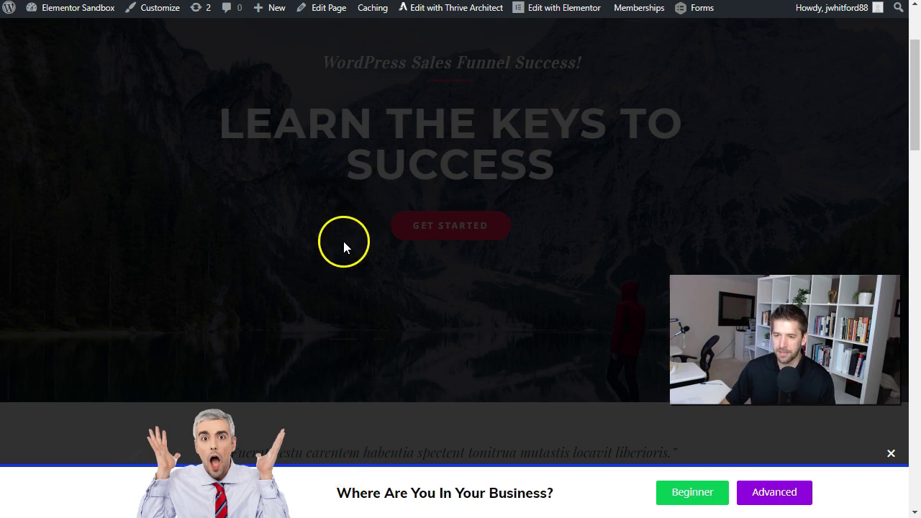
pyautogui.scroll(-2, 344, 247)
pyautogui.scroll(1, 502, 343)
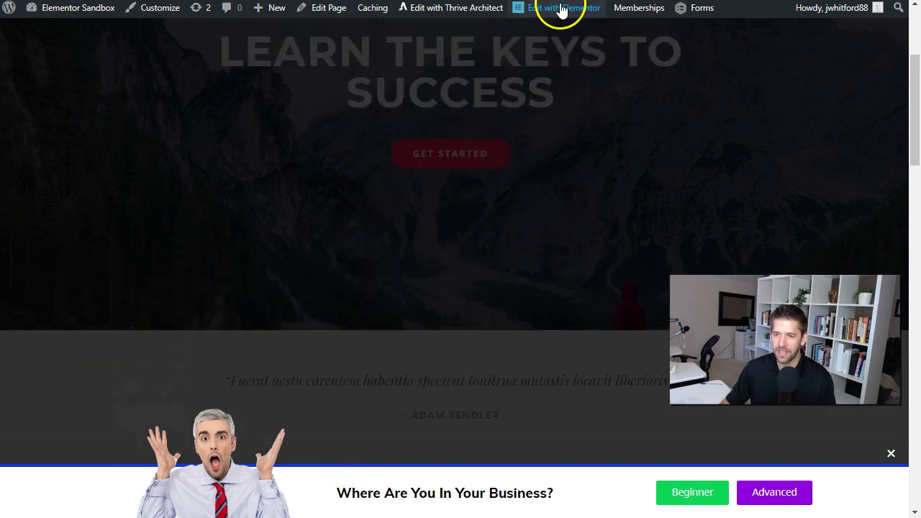
# Open the Hello Bar Question popup in Elementor, hide its overlay and update the popup.
pyautogui.moveTo(561, 10)
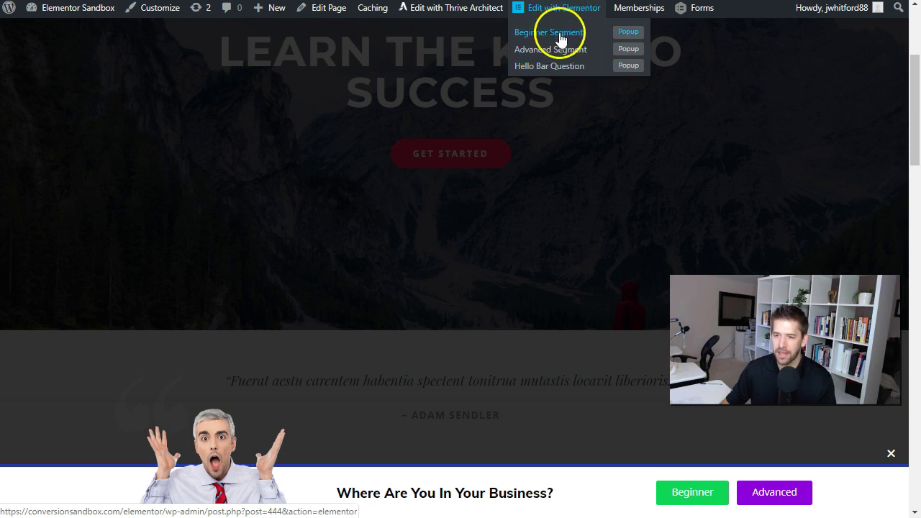
pyautogui.click(550, 68)
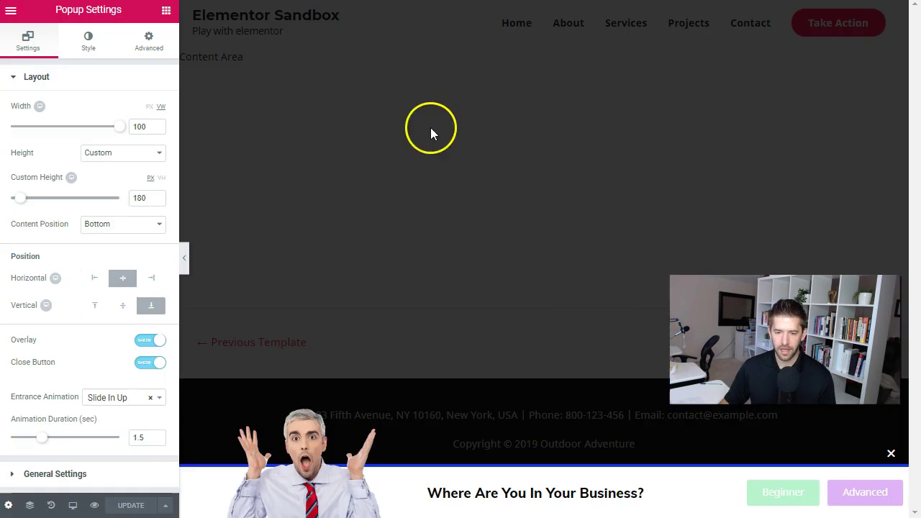
pyautogui.scroll(-1, 107, 353)
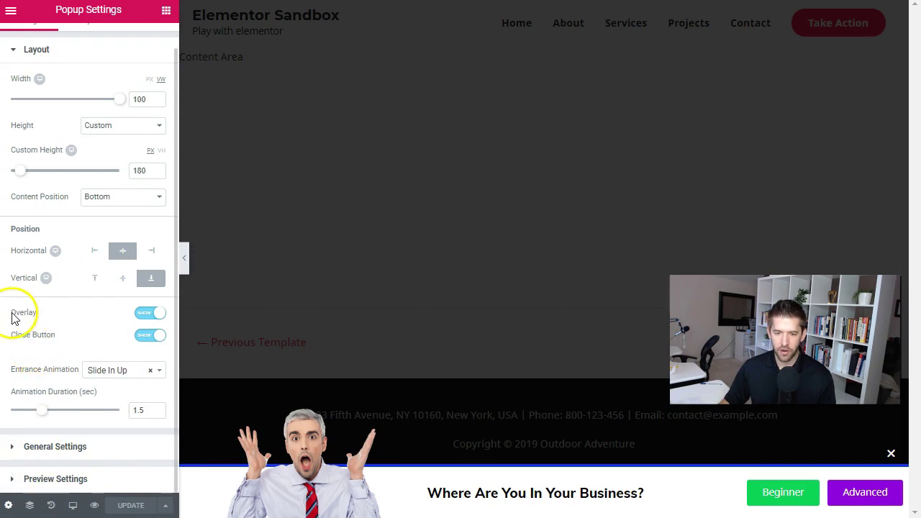
pyautogui.click(150, 315)
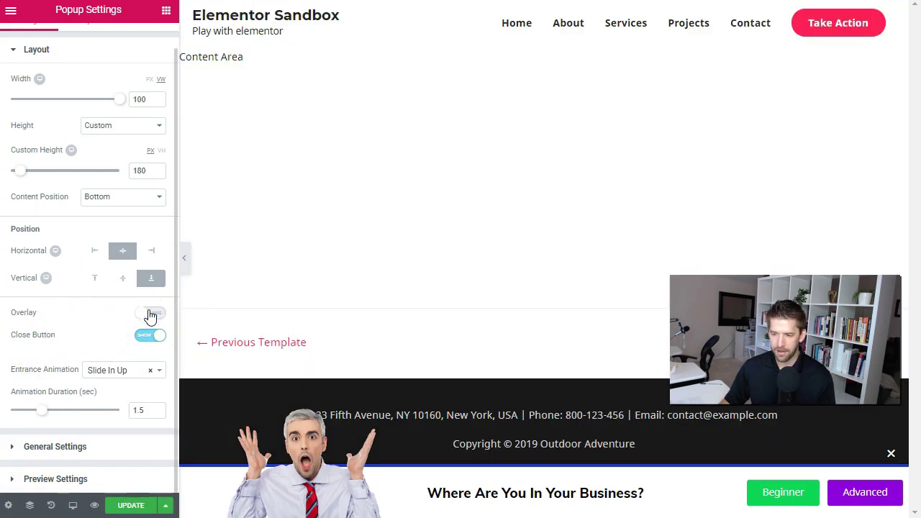
pyautogui.click(149, 340)
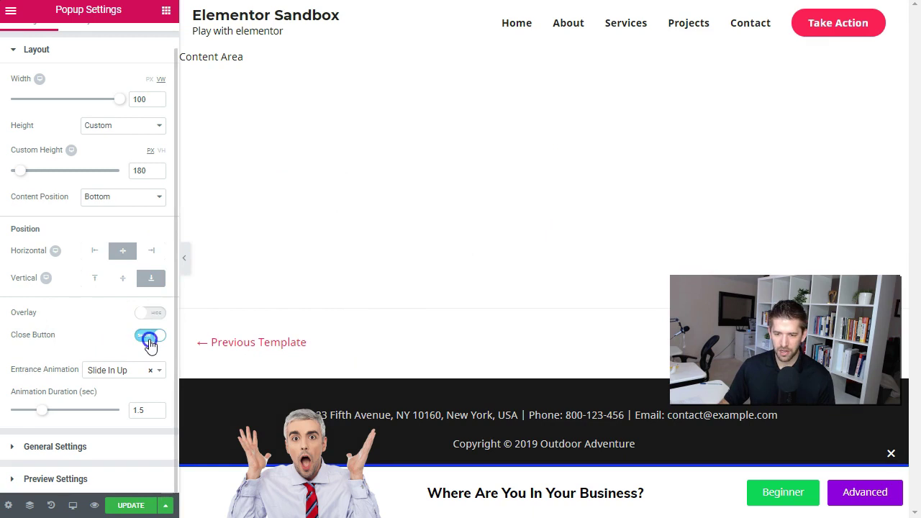
pyautogui.click(124, 507)
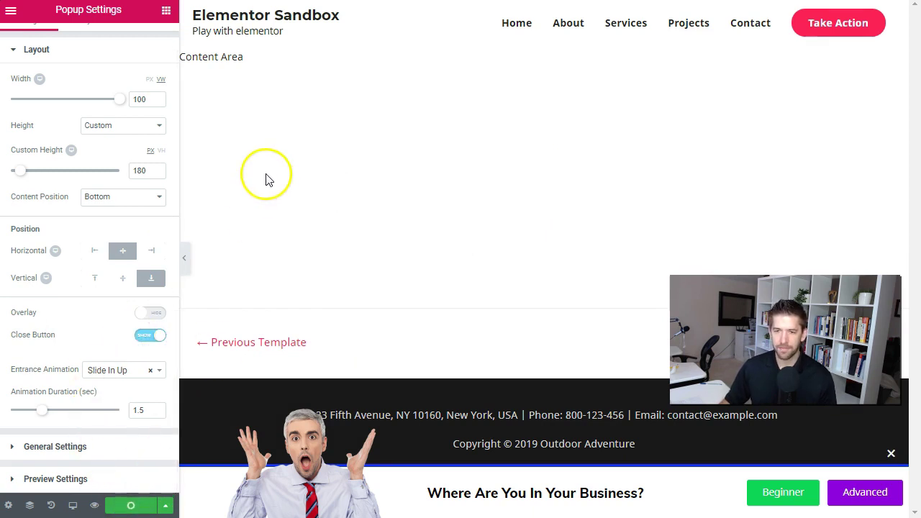
# Leave the popup editor, go to the live home page and check the question bar along the full length of the page.
pyautogui.click(11, 10)
pyautogui.click(81, 347)
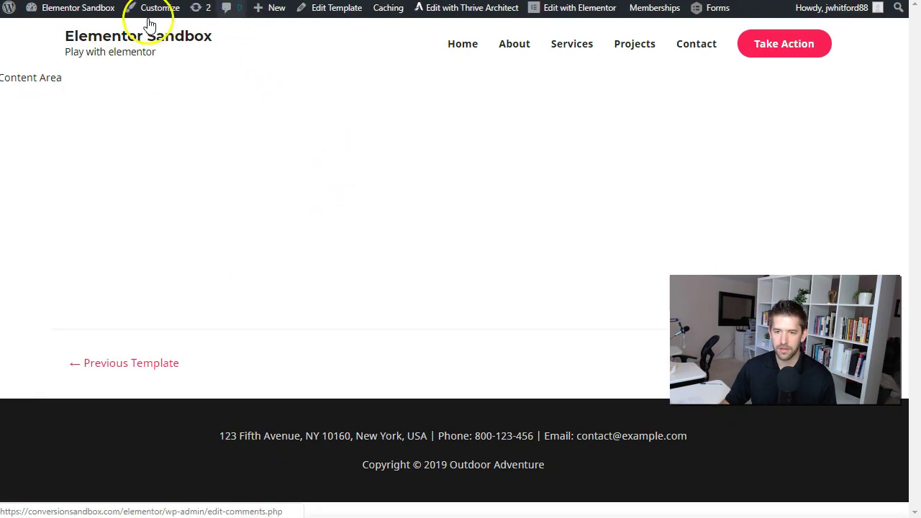
pyautogui.click(135, 39)
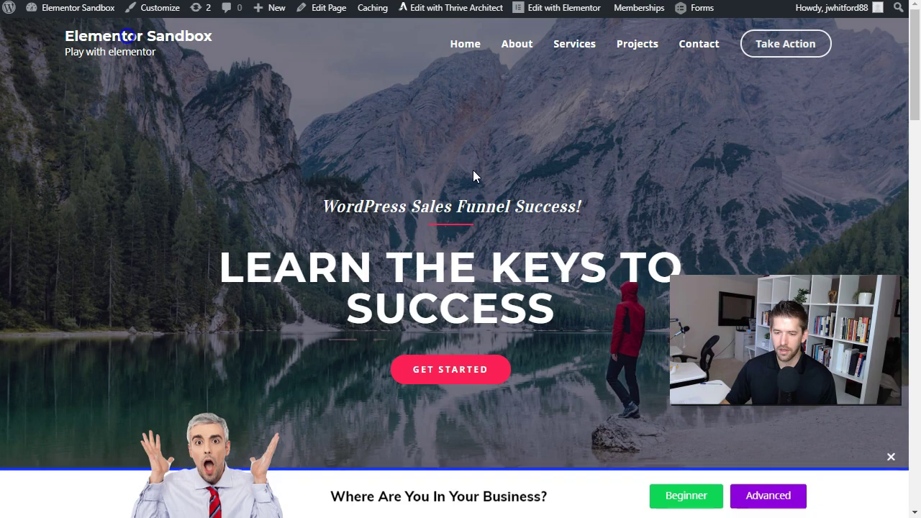
pyautogui.scroll(-20, 561, 345)
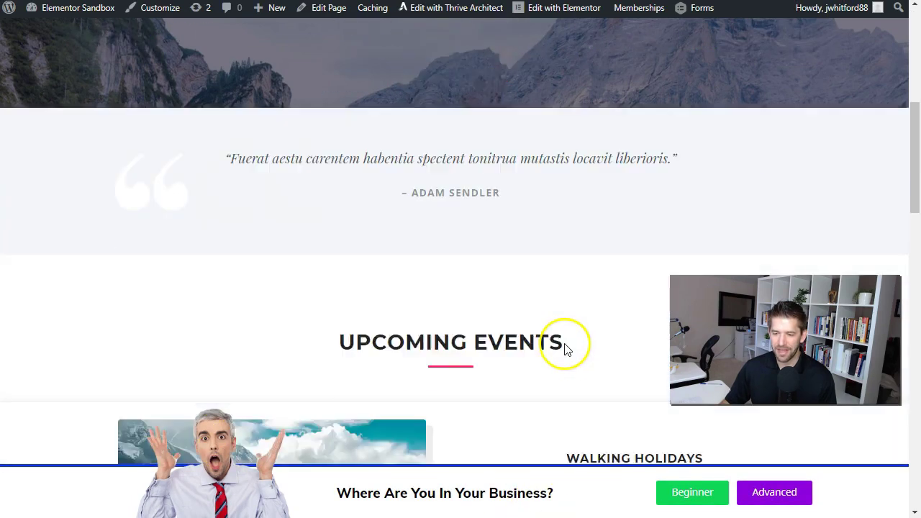
pyautogui.scroll(-10, 541, 319)
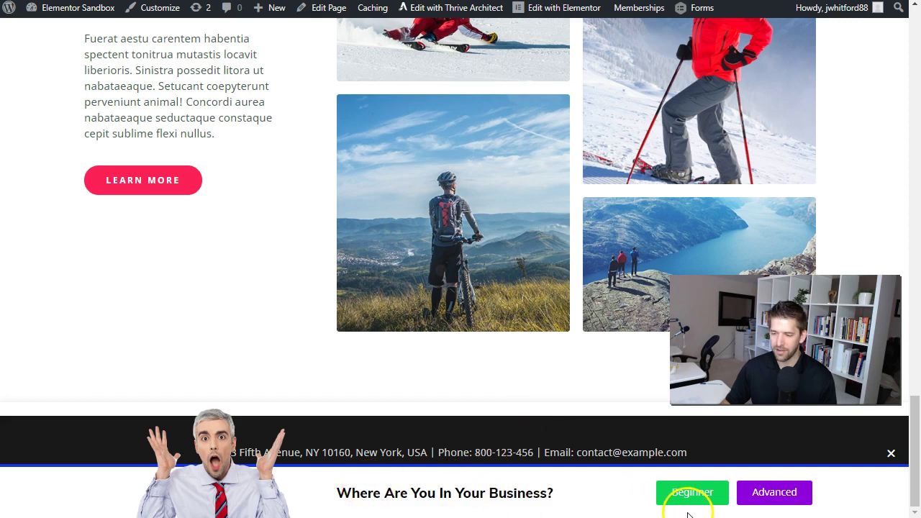
# Test the Advanced popup from the question bar by submitting its form with an email address, and review the thank-you page.
pyautogui.click(758, 497)
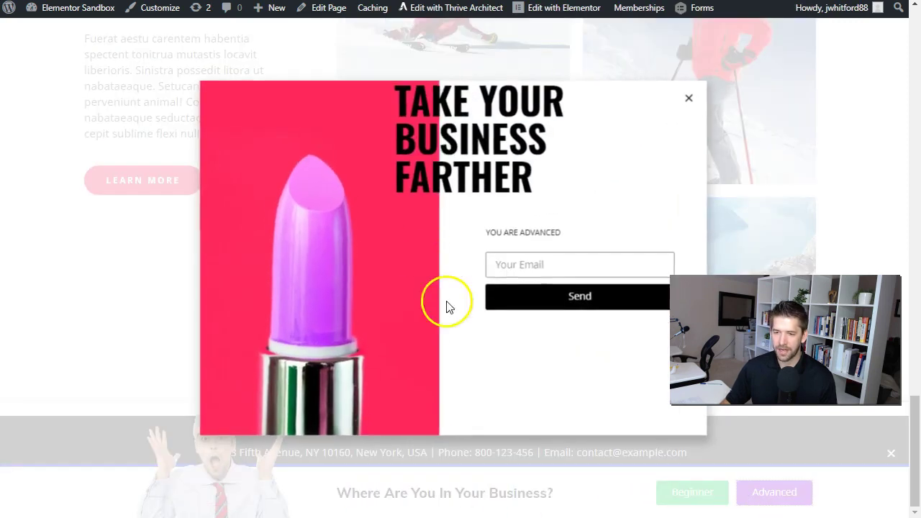
pyautogui.click(526, 263)
pyautogui.click(530, 297)
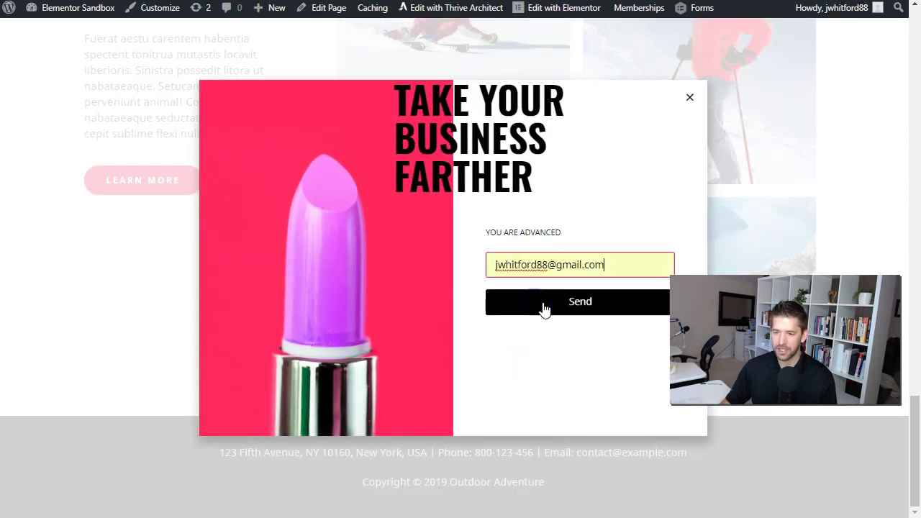
pyautogui.click(553, 306)
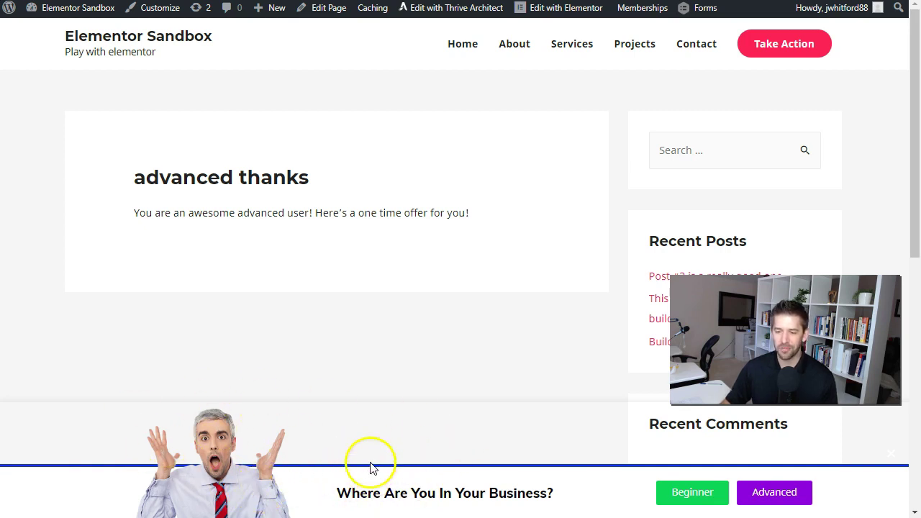
pyautogui.scroll(-10, 496, 417)
pyautogui.scroll(10, 487, 401)
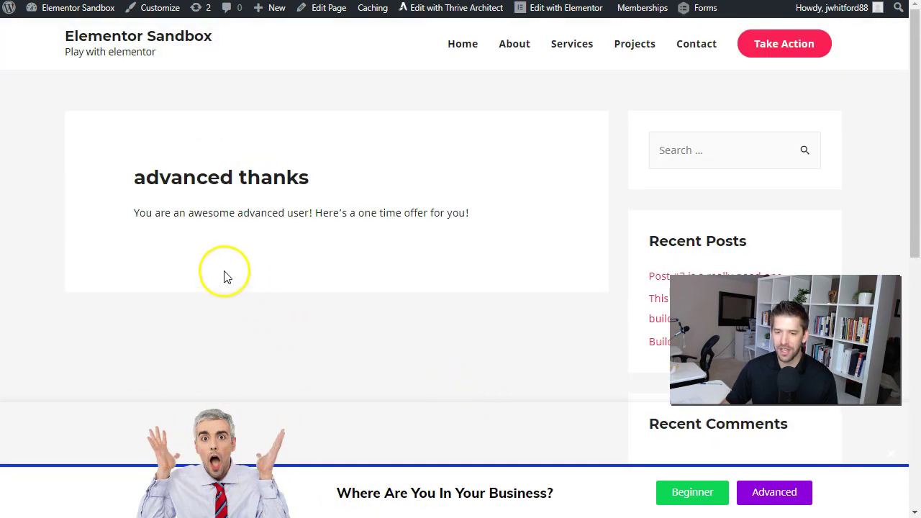
pyautogui.moveTo(134, 176); pyautogui.dragTo(495, 243)
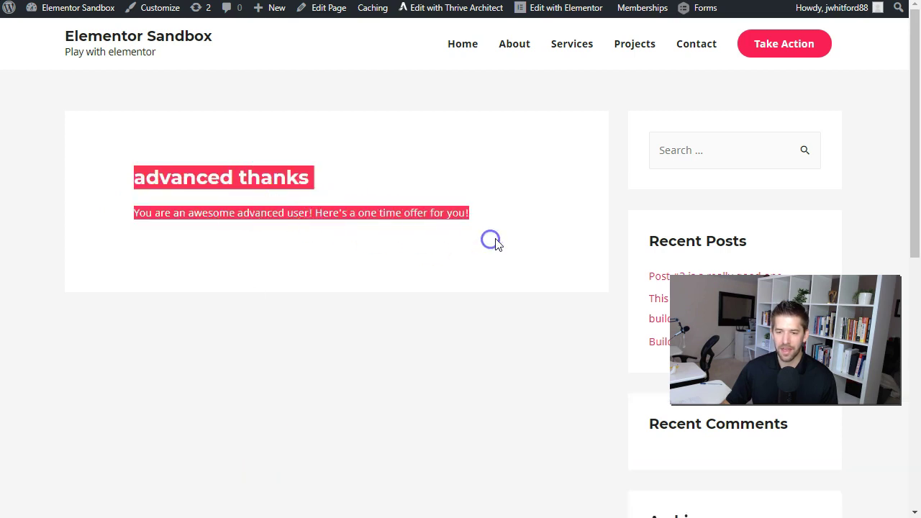
pyautogui.click(463, 243)
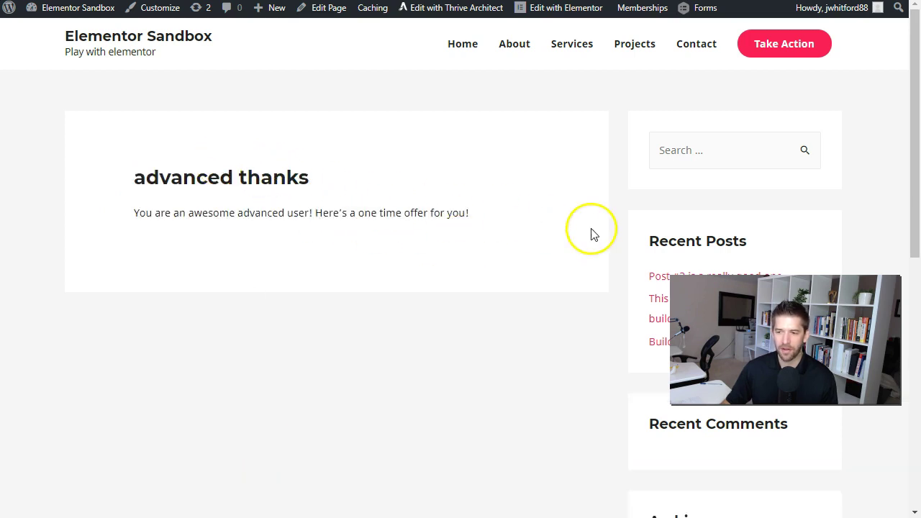
# Return to the site's home page, open the Beginner popup from the question bar and submit its form with an email address.
pyautogui.click(193, 39)
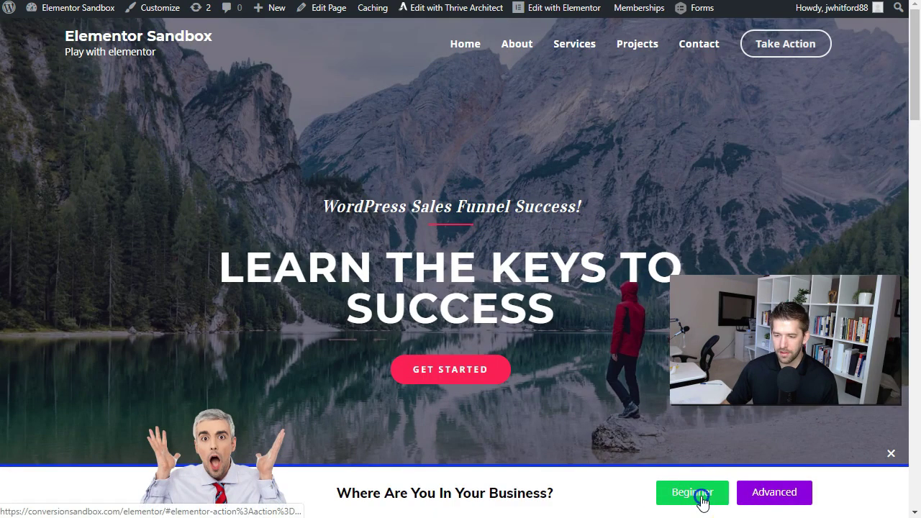
pyautogui.click(700, 496)
pyautogui.click(411, 396)
pyautogui.click(394, 426)
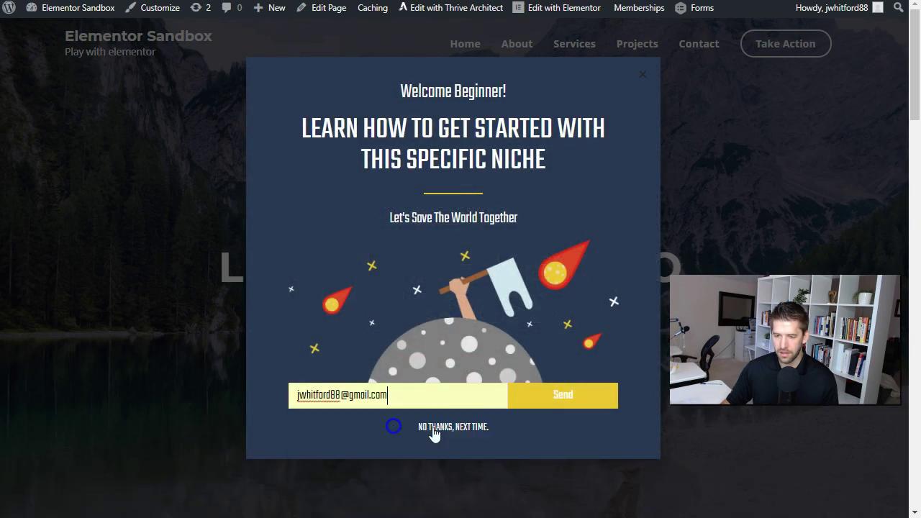
pyautogui.click(555, 403)
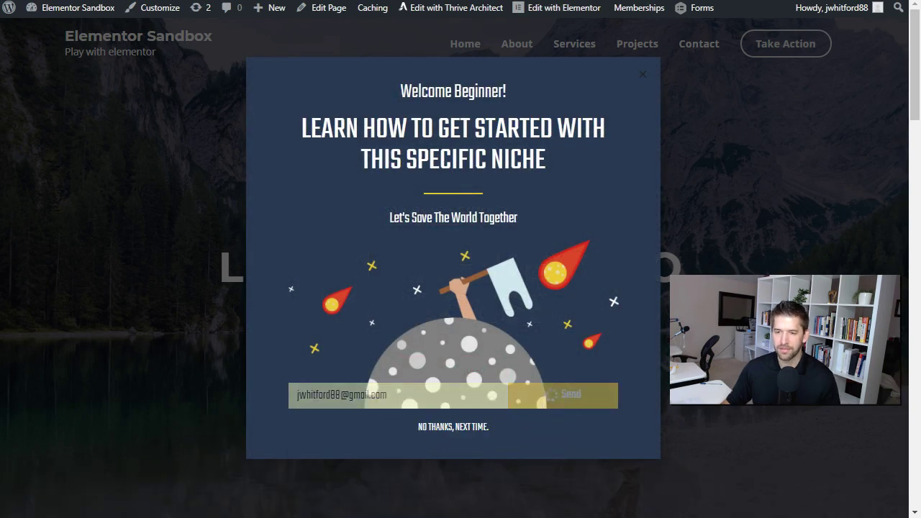